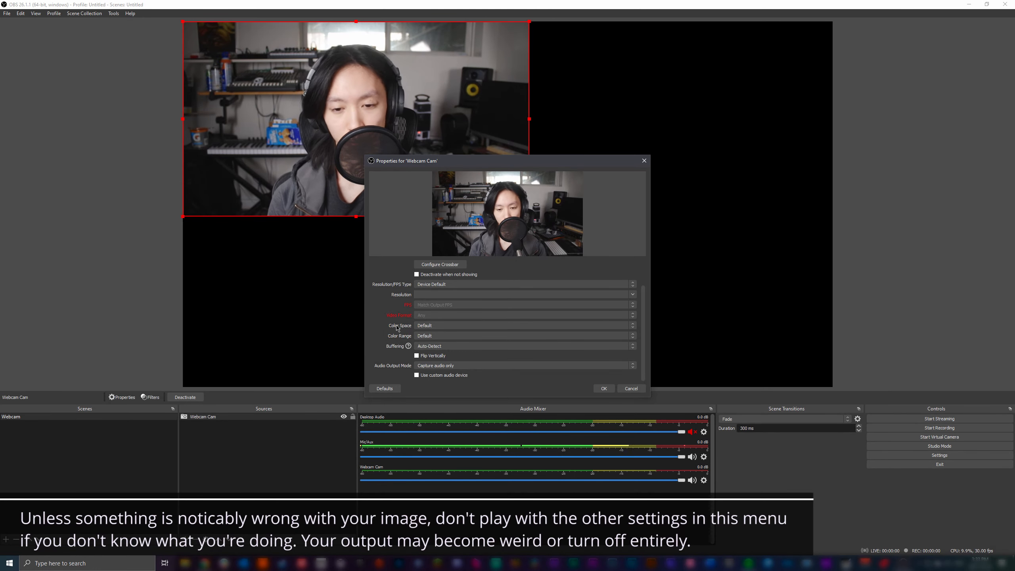
Step: Accept the Webcam Cam properties and enlarge the webcam source until it fills the whole canvas
scroll(395, 321, "up", 2)
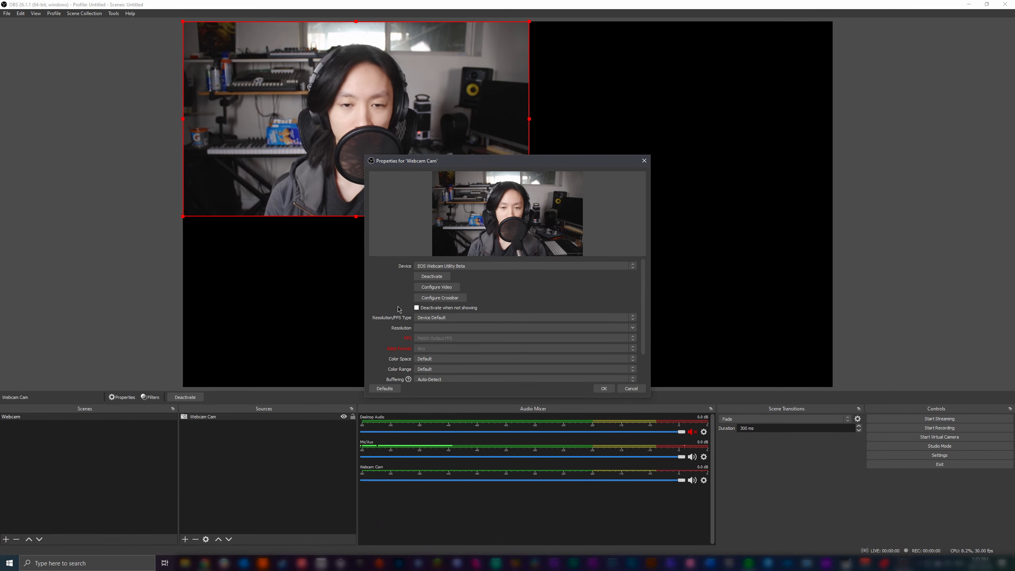
left_click(604, 389)
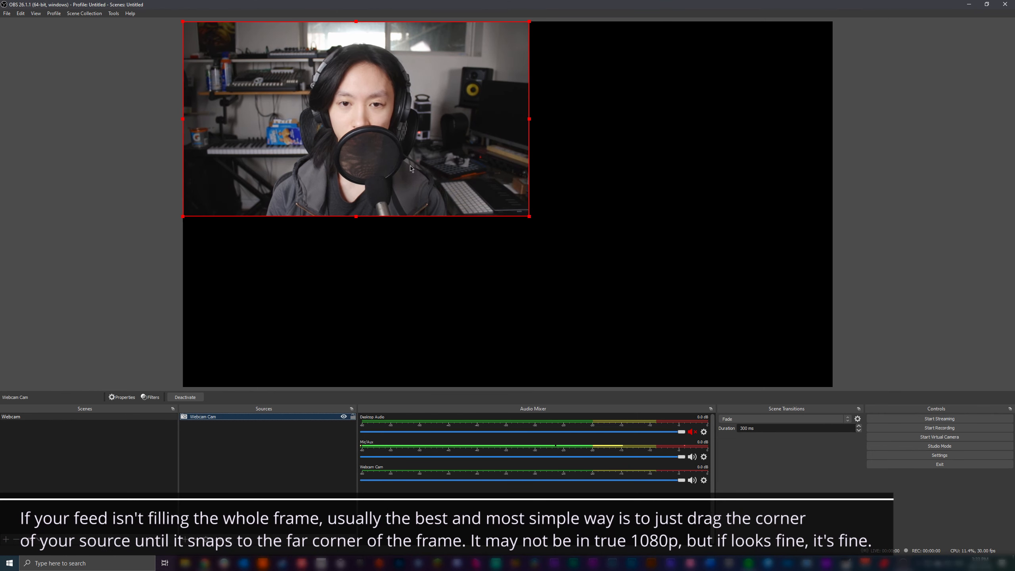
left_click_drag(530, 217, 830, 377)
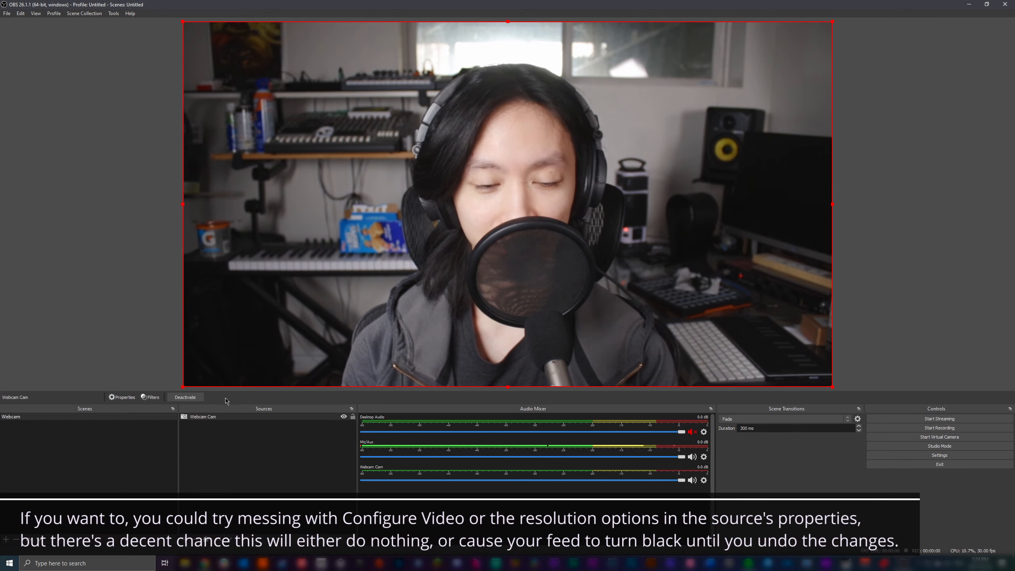
Step: Examine the device, video configuration and resolution options in the Webcam Cam source's properties without changing them
right_click(222, 419)
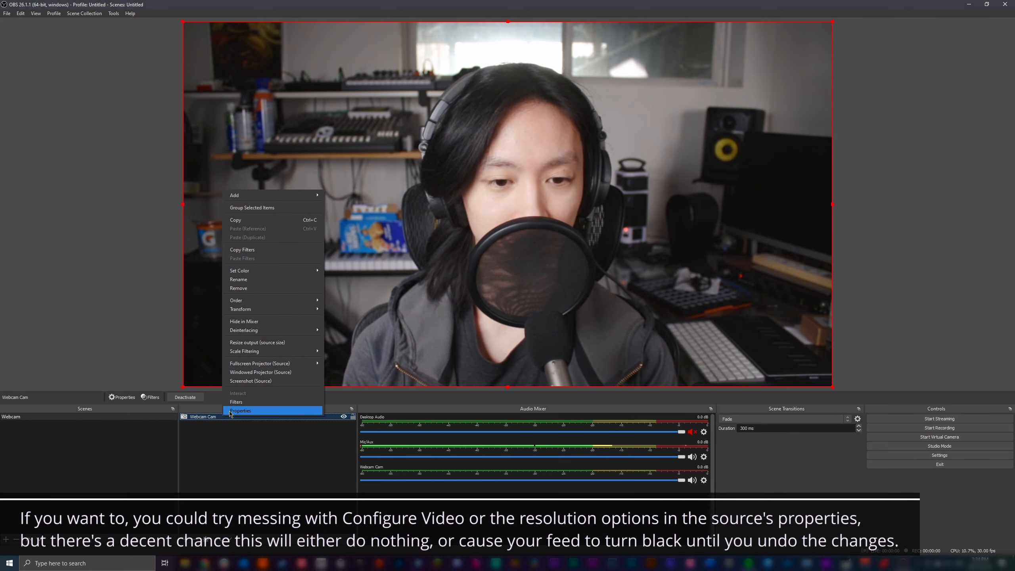
left_click(230, 414)
double_click(231, 416)
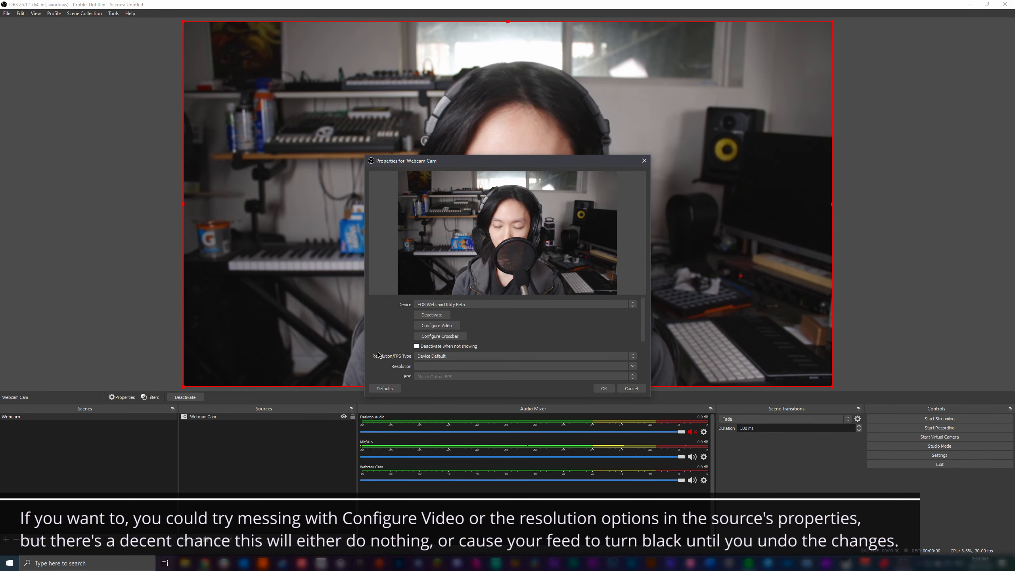
left_click(628, 389)
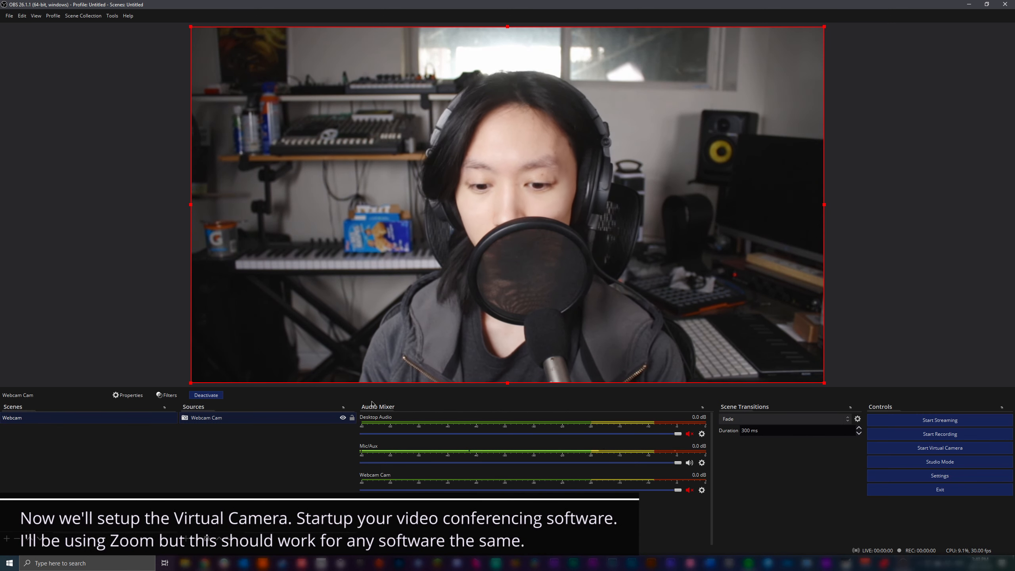
Step: Find Zoom on the computer and launch it
left_click(74, 564)
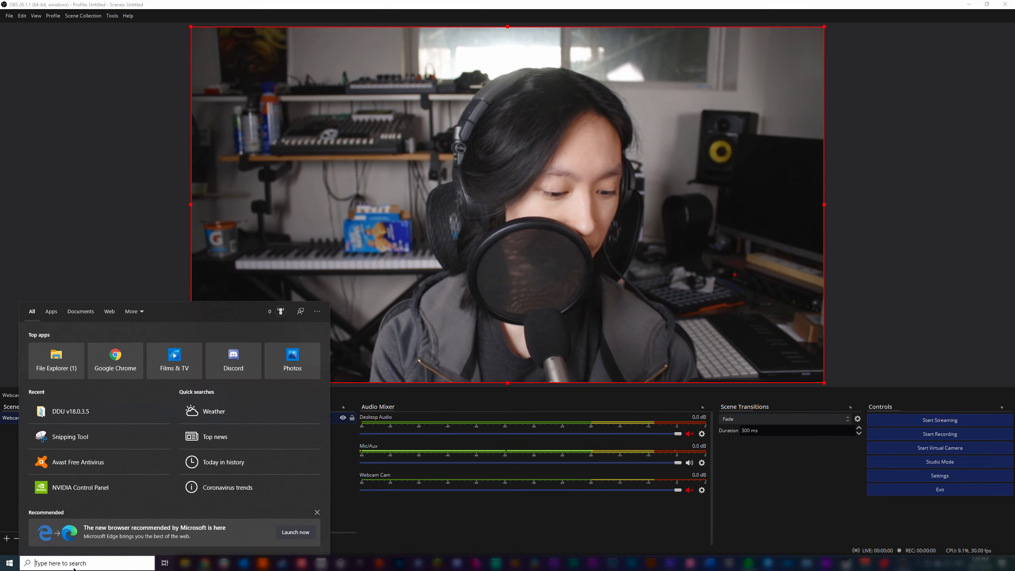
type("zoom")
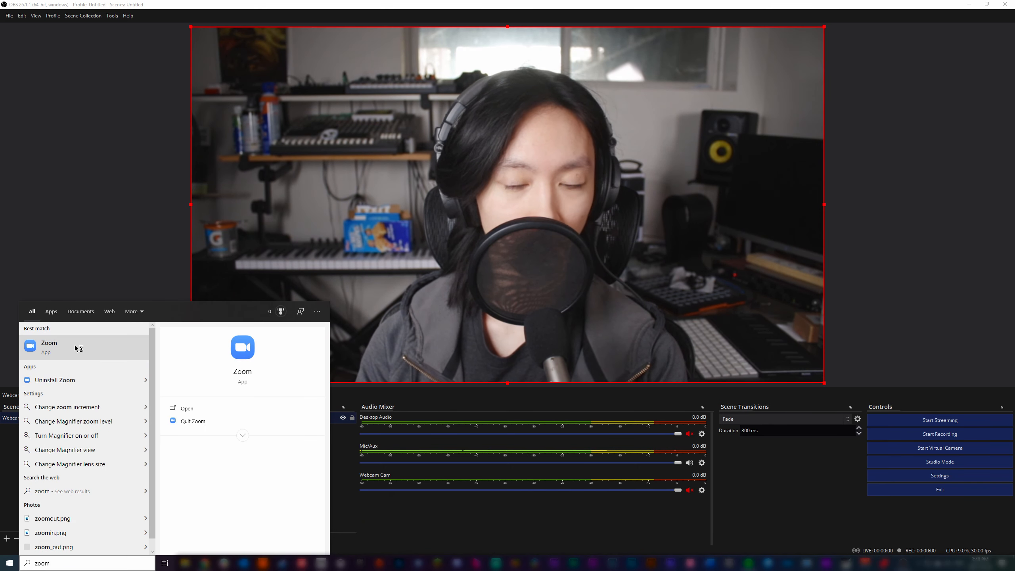
left_click(75, 347)
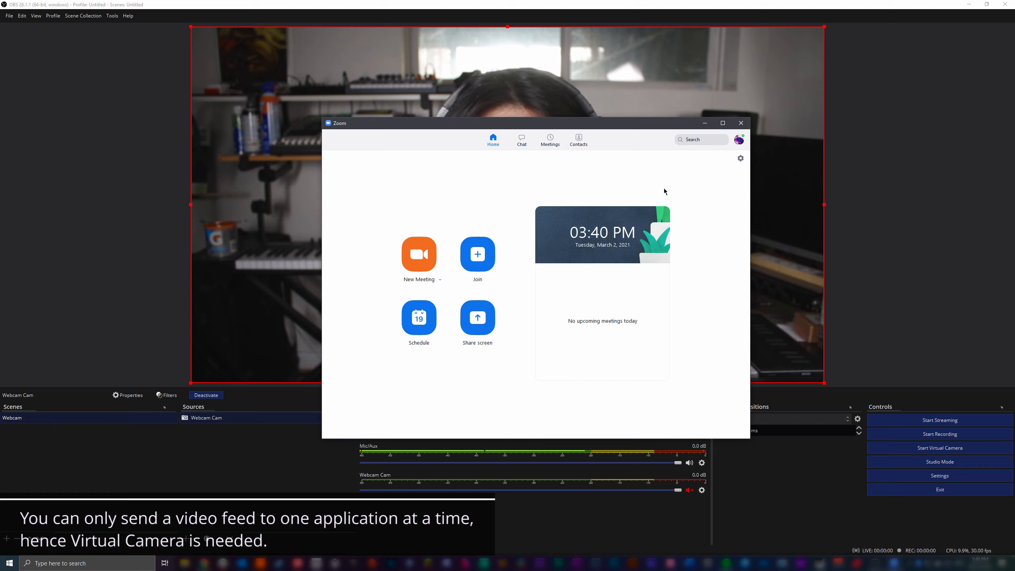
Step: Set the camera in Zoom's video settings to OBS Virtual Camera and start the virtual camera in OBS
left_click(741, 158)
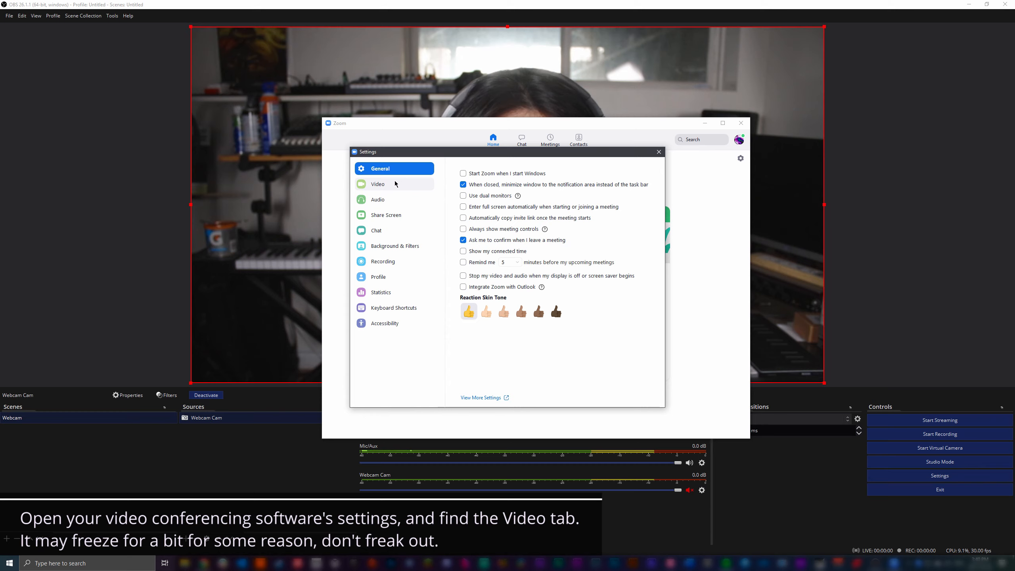
mouse_move(398, 156)
left_mouse_down()
mouse_move(388, 180)
mouse_move(398, 158)
left_mouse_up()
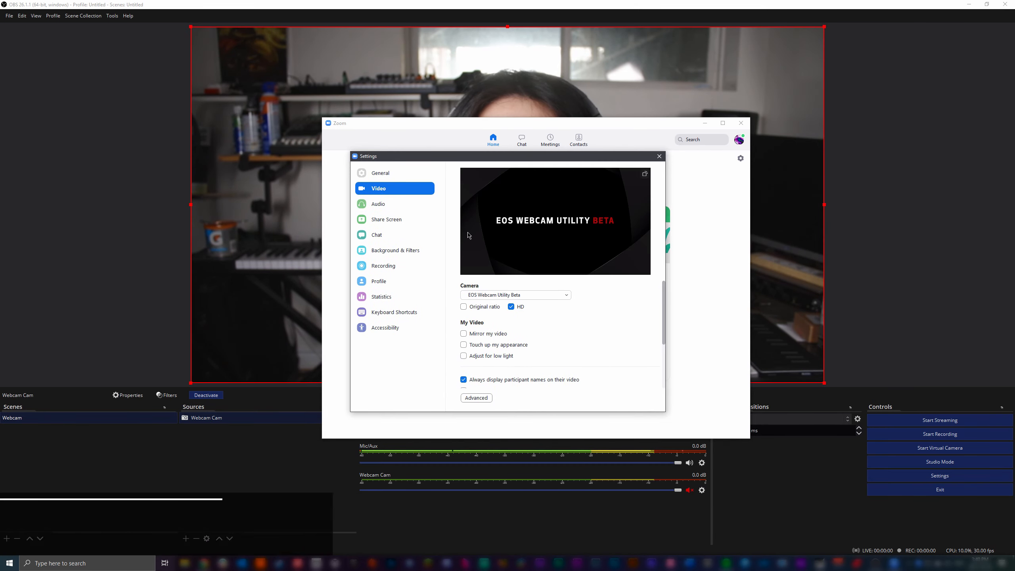
left_click(503, 295)
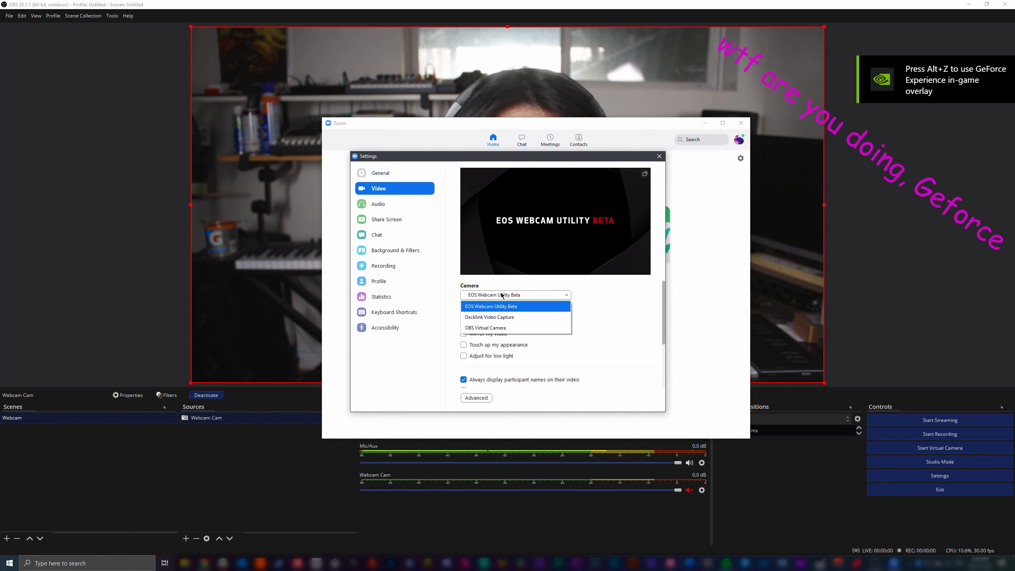
left_click(491, 328)
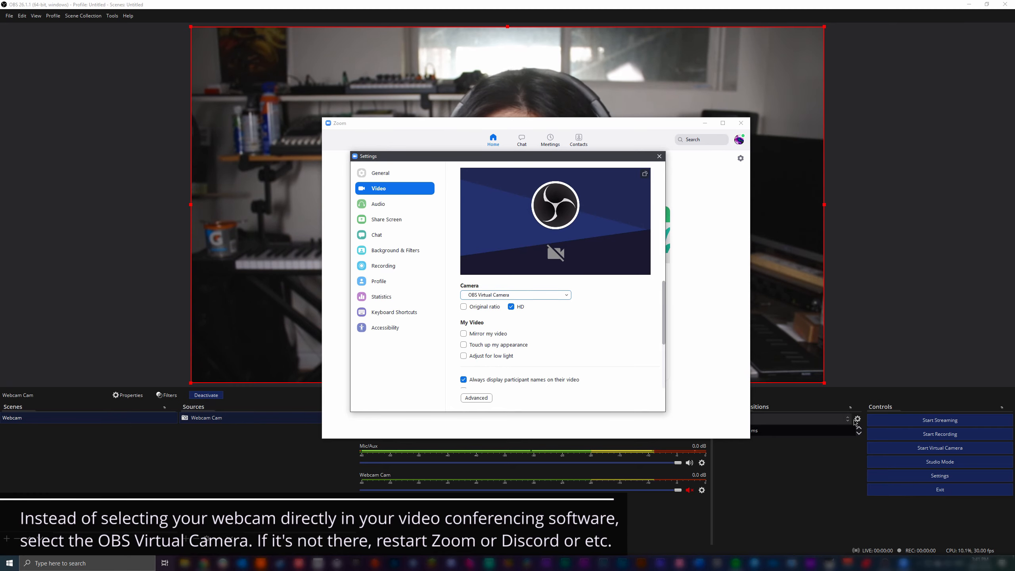
left_click(937, 448)
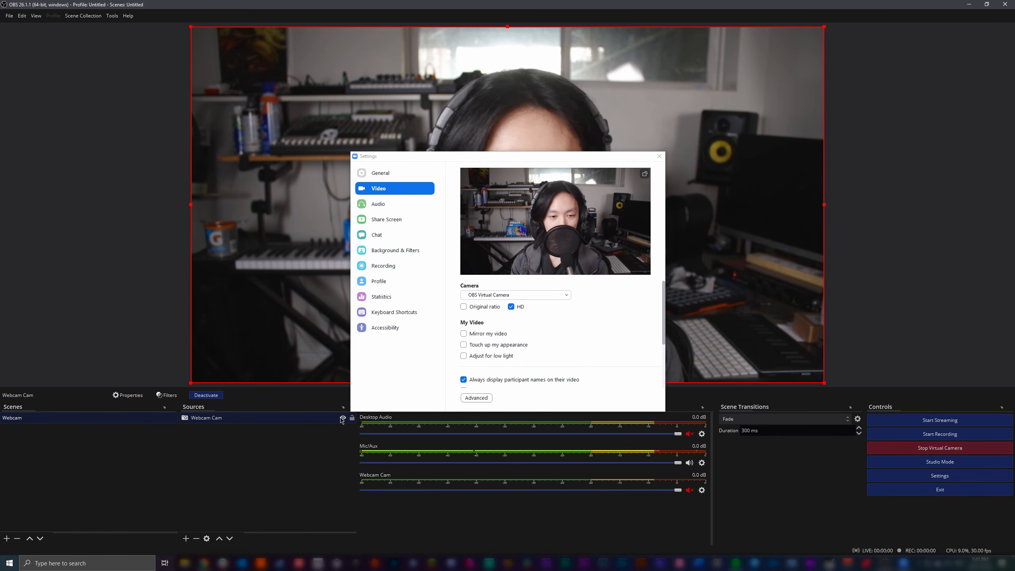
Step: Shrink the webcam source into the canvas's upper-left corner and add a new source named Display Capture
left_click_drag(823, 382, 370, 83)
left_click(221, 446)
left_click(186, 539)
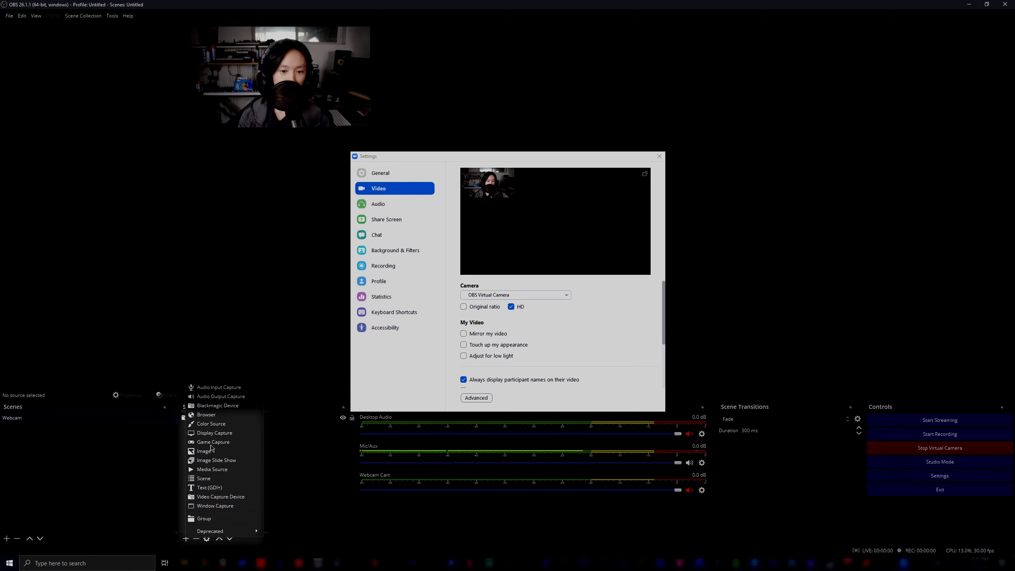
left_click(220, 433)
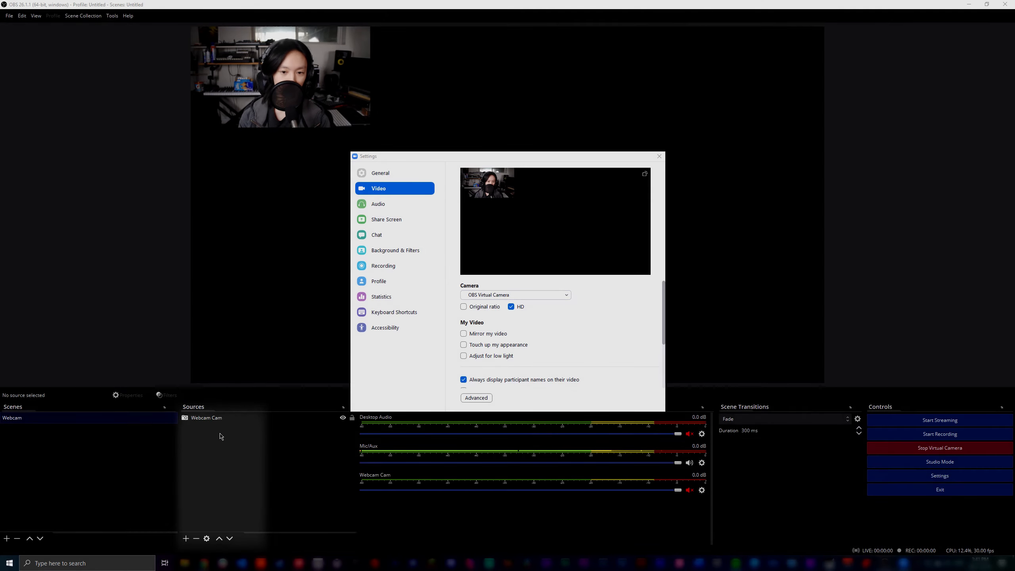
left_click(466, 207)
left_click_drag(425, 156, 662, 189)
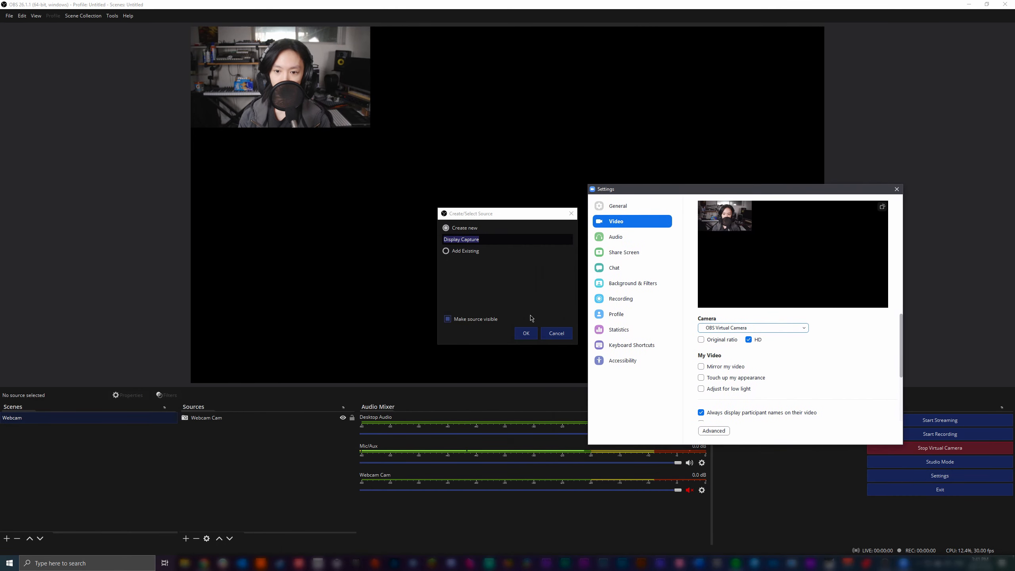
left_click(526, 334)
Step: Place Display Capture below Webcam Cam in the source order and accept its properties with Display 1 captured
left_click_drag(234, 419, 227, 439)
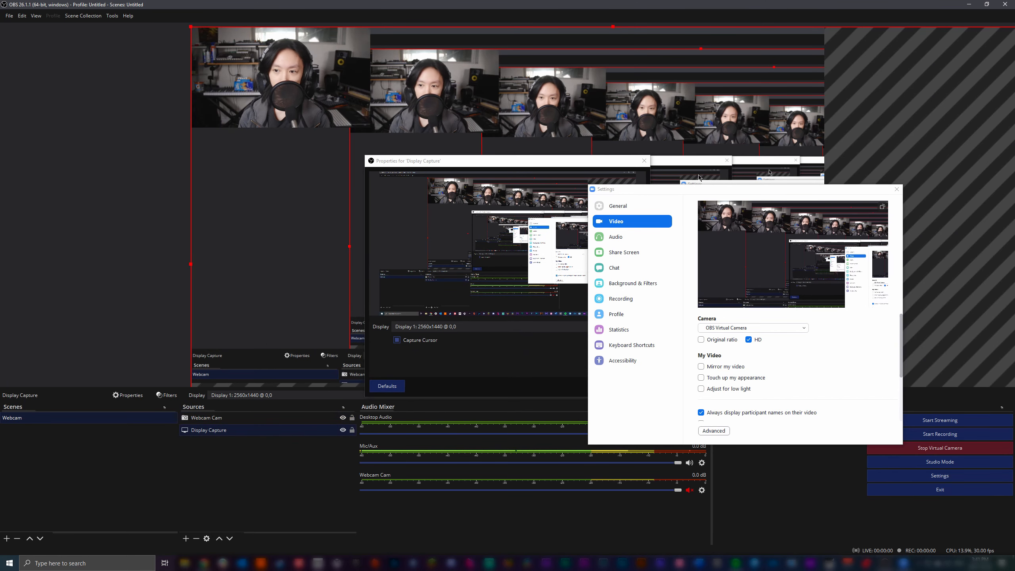
left_click_drag(642, 194, 171, 215)
left_click(599, 386)
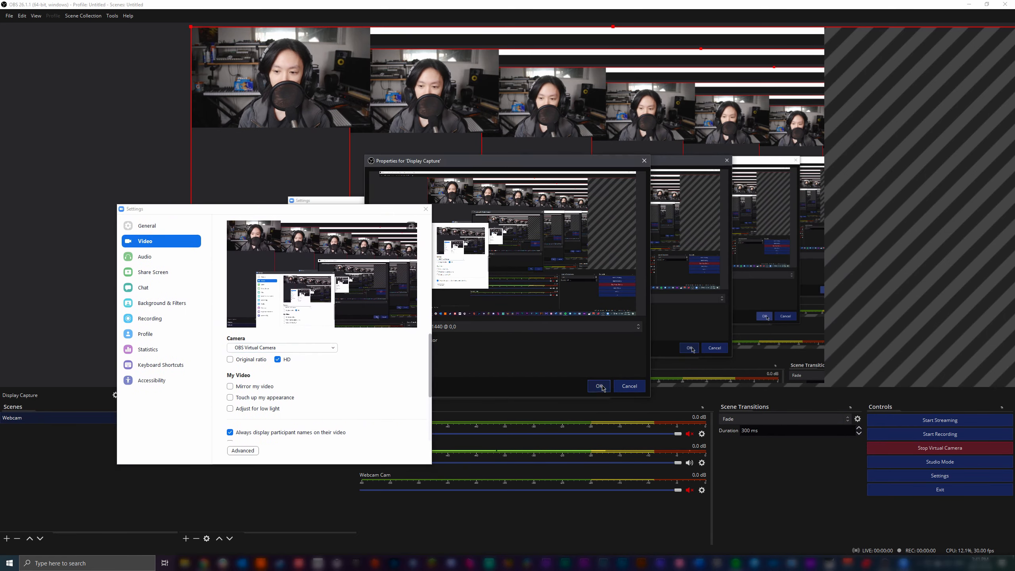
left_click_drag(290, 212, 470, 156)
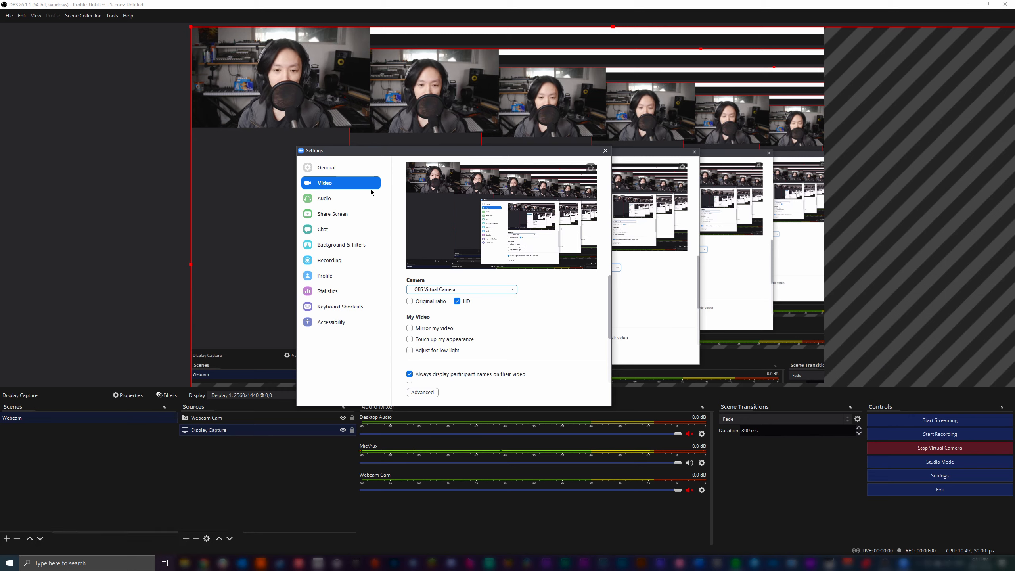
Step: Examine the speaker and microphone settings in Zoom and the appearance options for the video
left_click(327, 198)
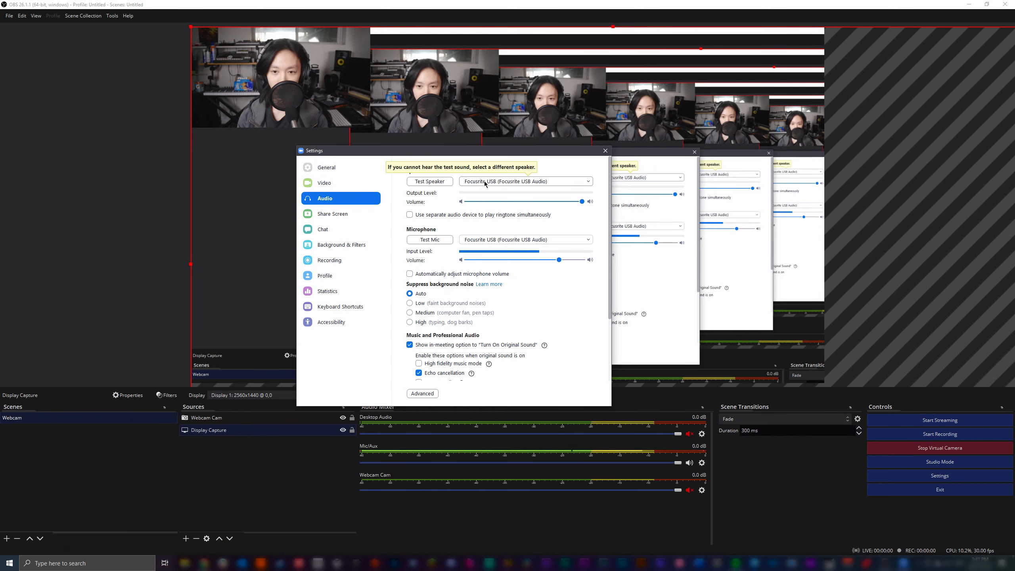
left_click(311, 182)
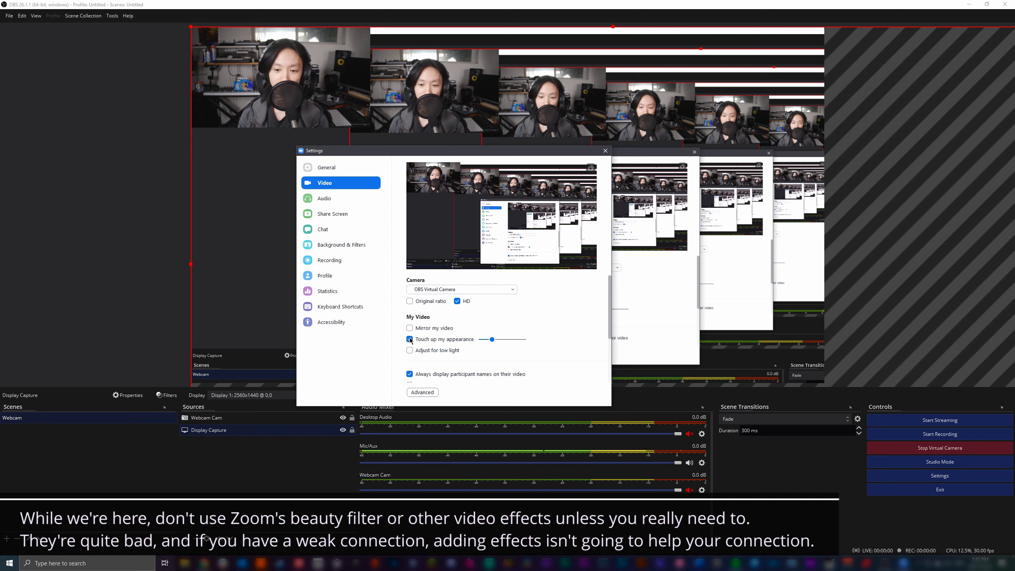
scroll(539, 331, "down", 1)
scroll(539, 330, "up", 1)
scroll(538, 330, "down", 2)
scroll(520, 312, "up", 2)
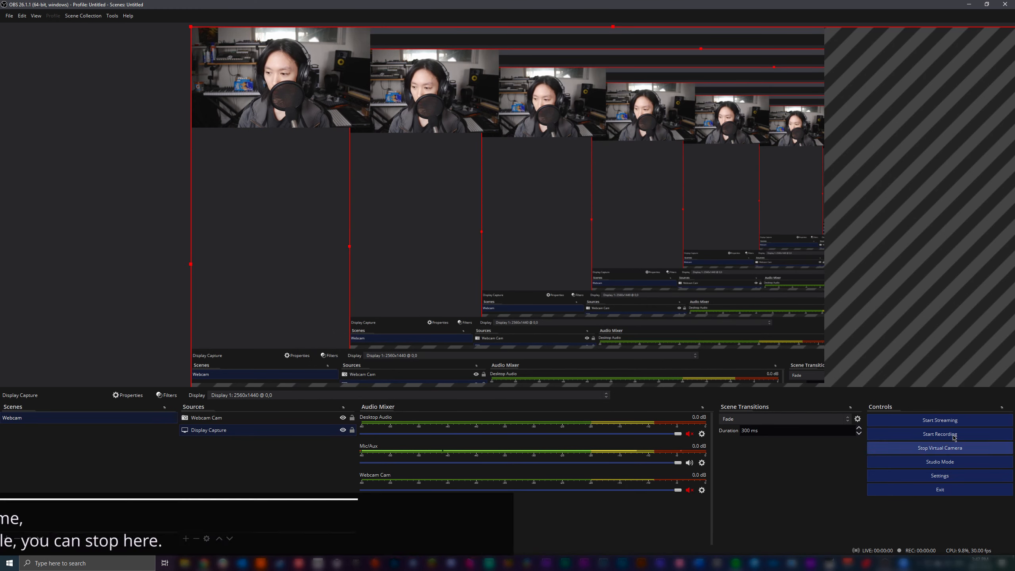
left_click(941, 433)
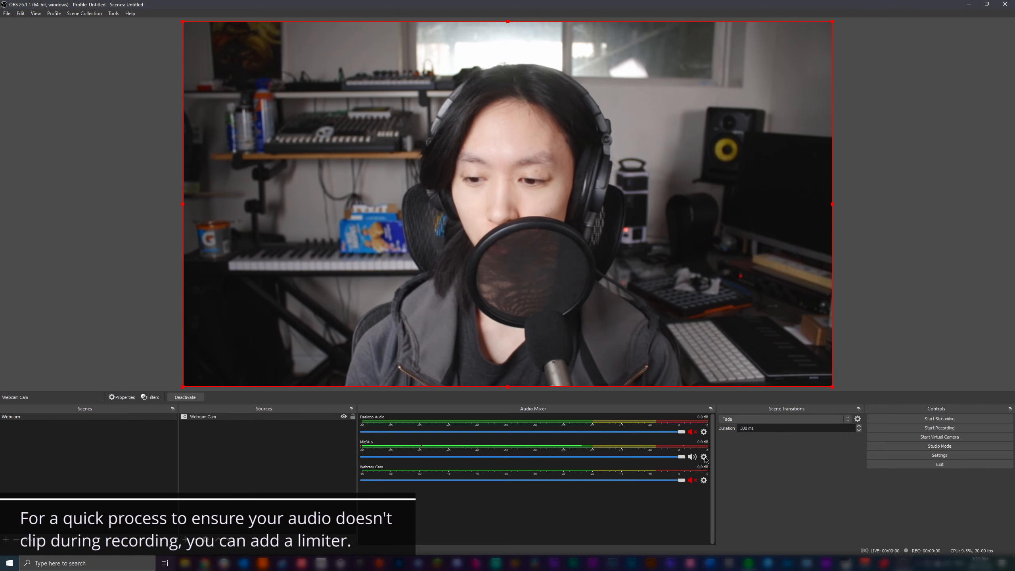
Step: Add a Limiter filter to the Mic/Aux audio track
left_click(705, 458)
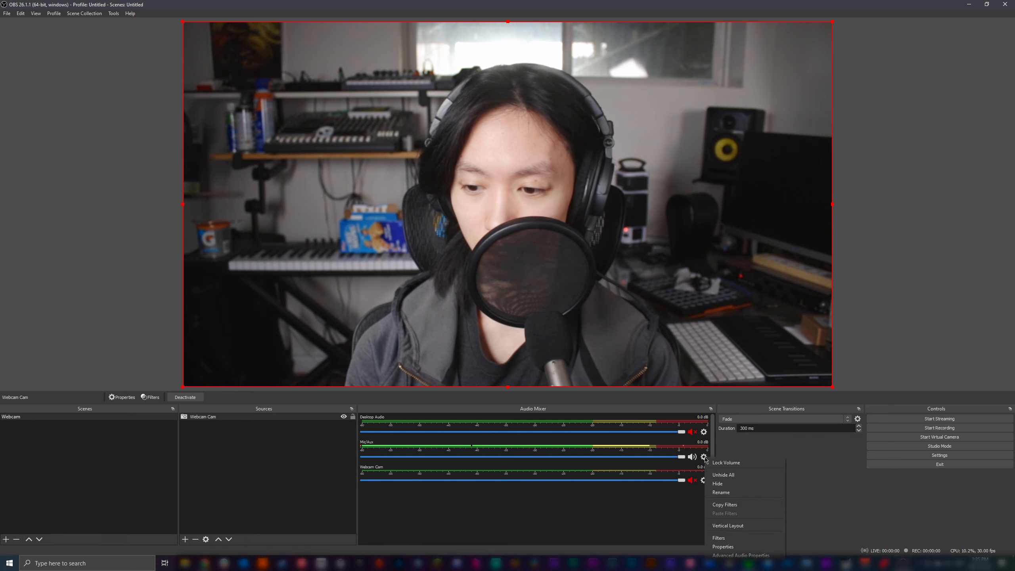
left_click(715, 538)
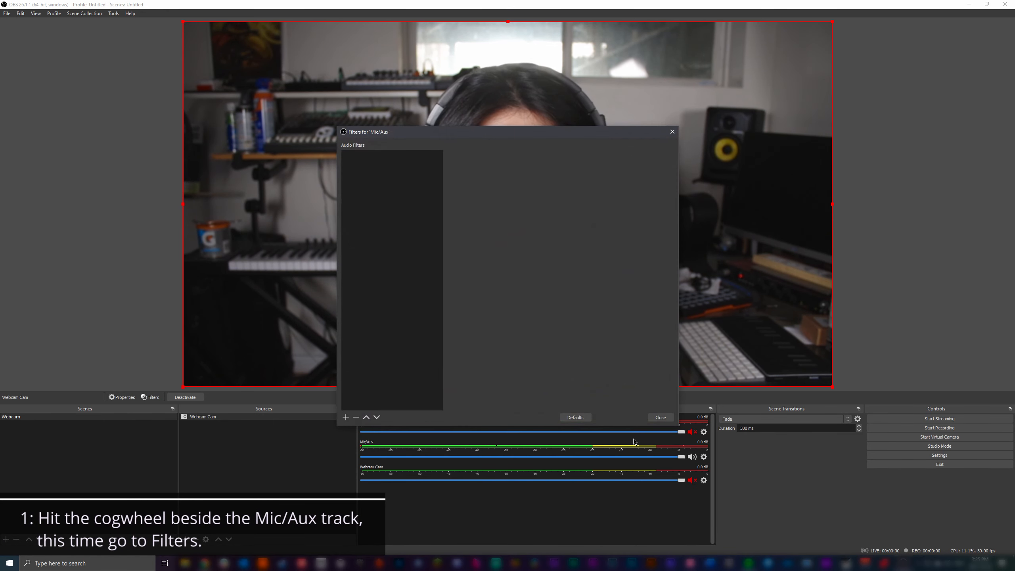
left_click(345, 417)
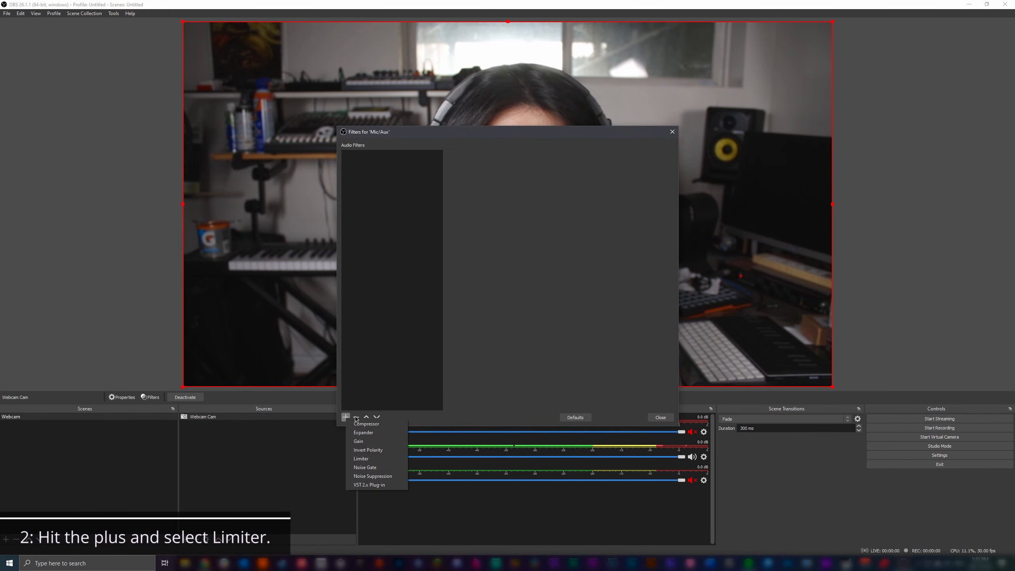
left_click(361, 459)
left_click(493, 294)
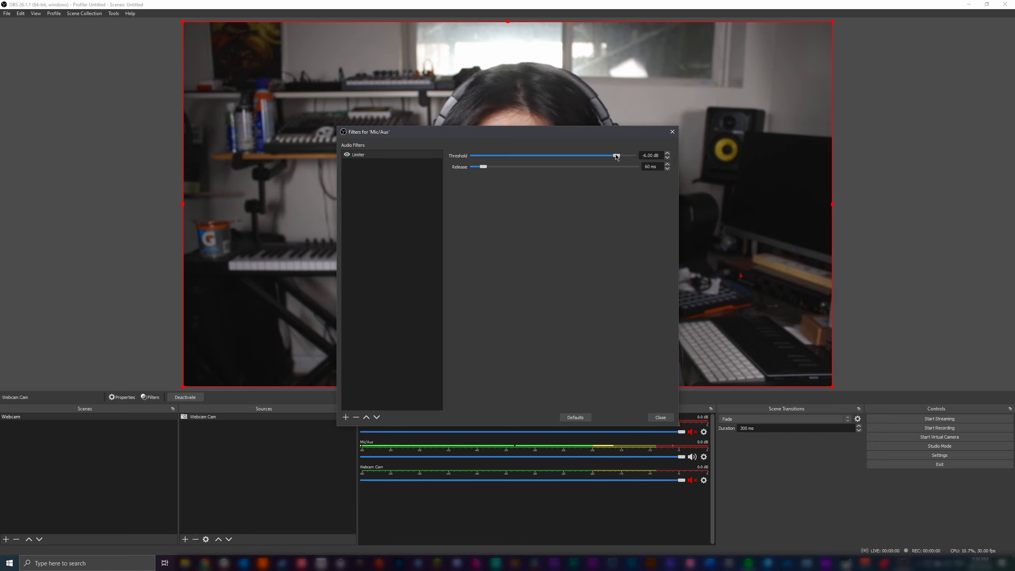
Step: Set the limiter's threshold to -0.30 dB and its release to 102 ms, and close the filters
left_click_drag(628, 155, 630, 156)
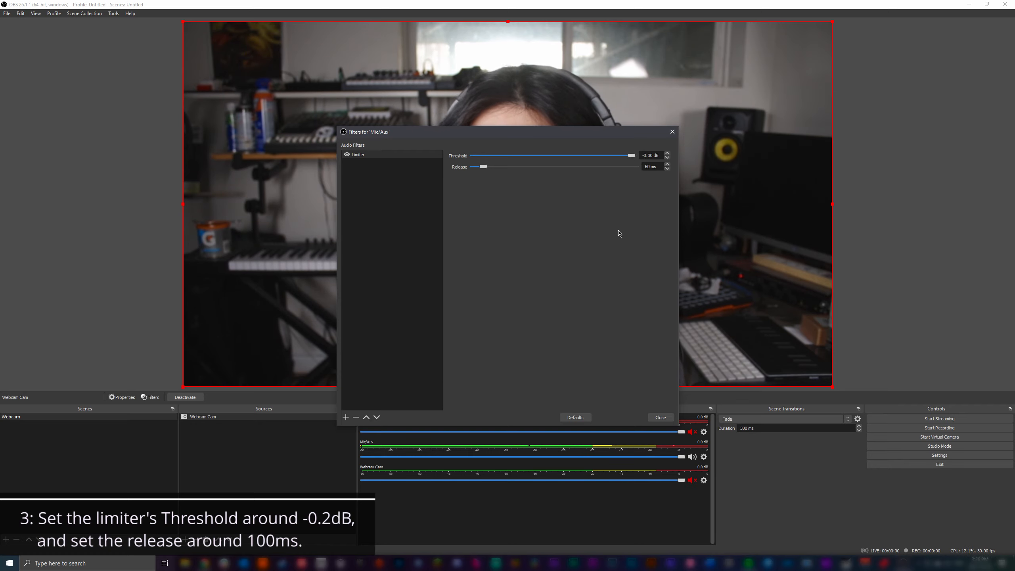
left_click_drag(484, 171, 486, 170)
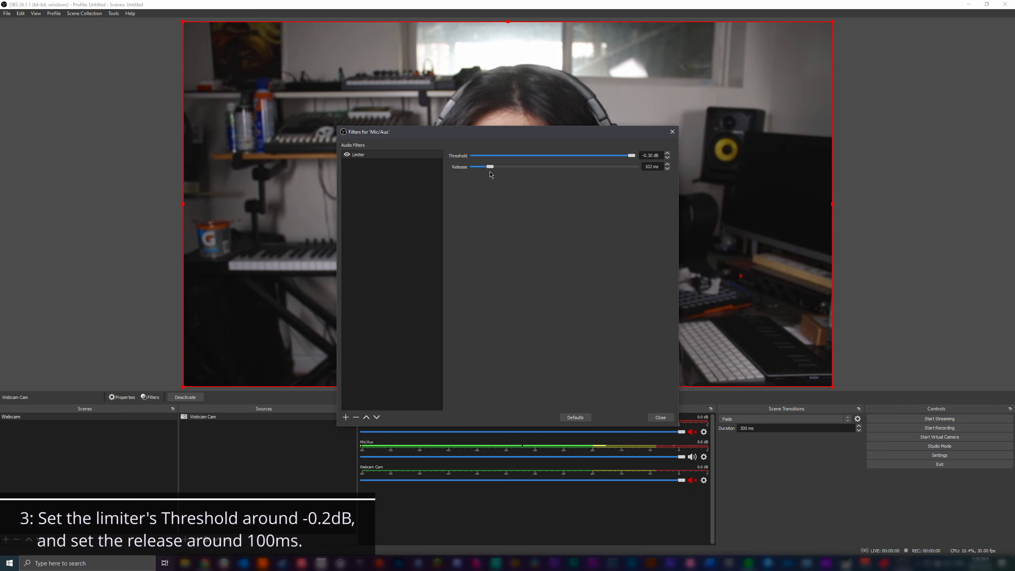
left_click(653, 418)
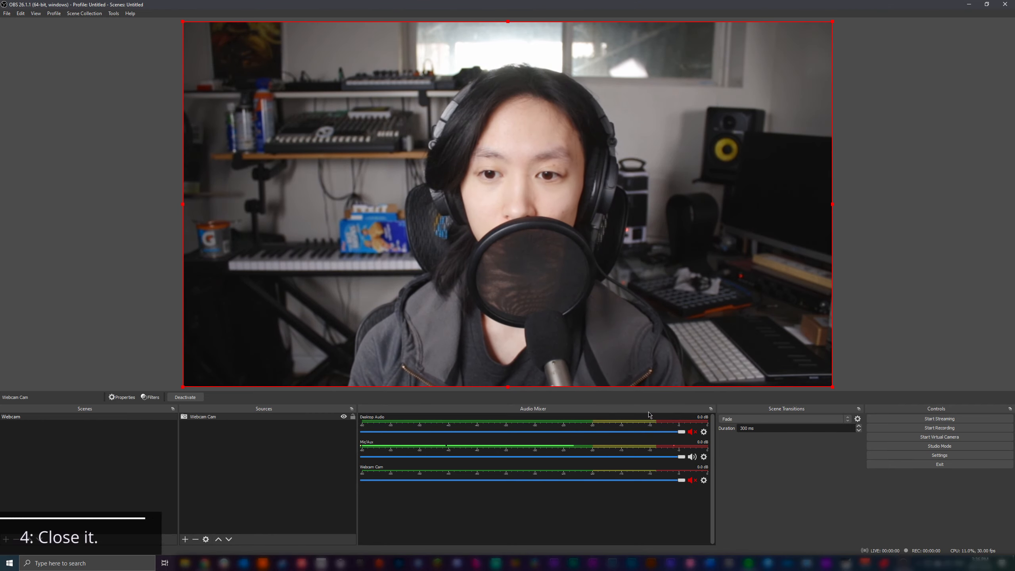
Step: Record a short test clip of the webcam scene and stop the recording
left_click(940, 428)
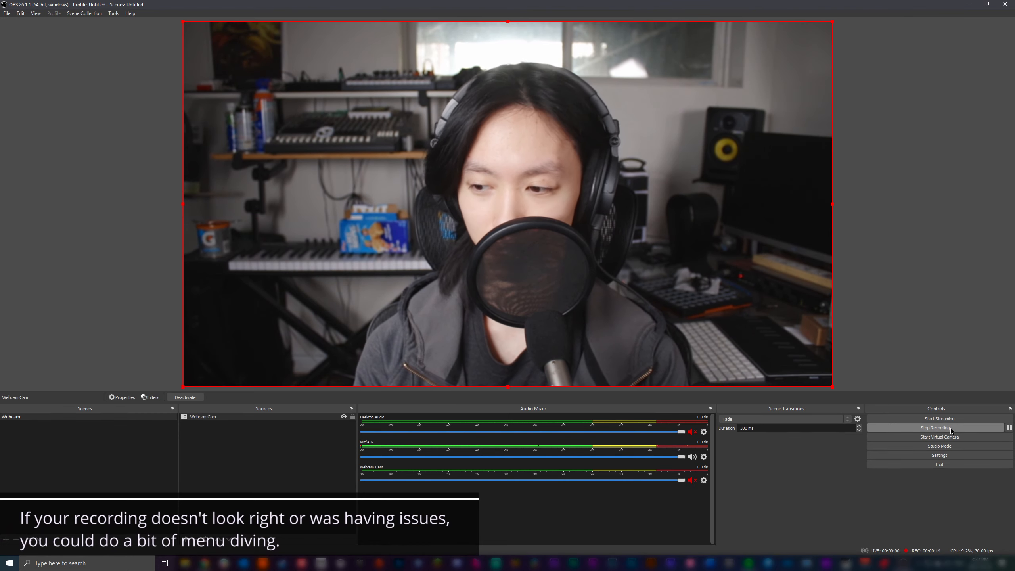
left_click(940, 428)
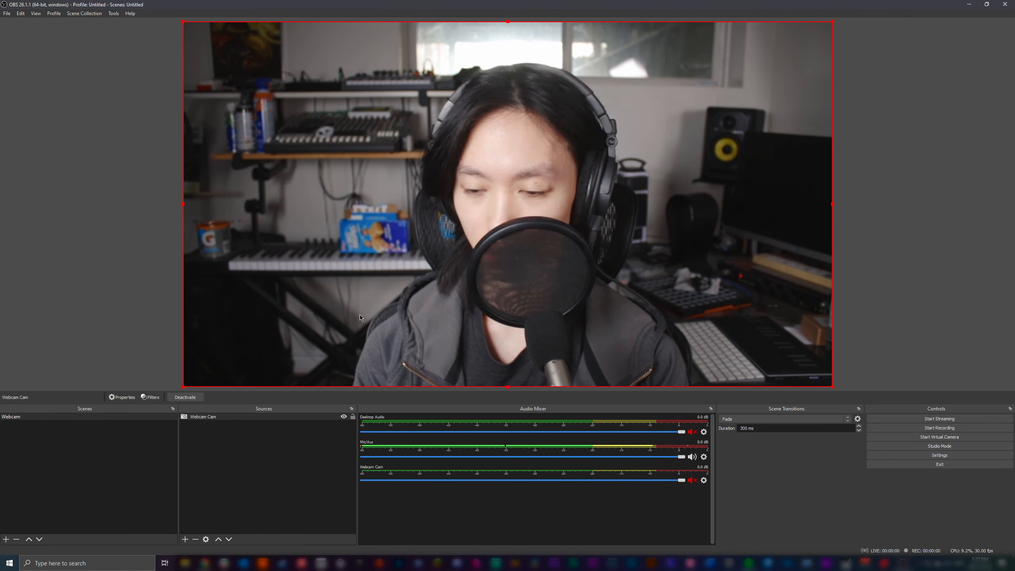
left_click(21, 13)
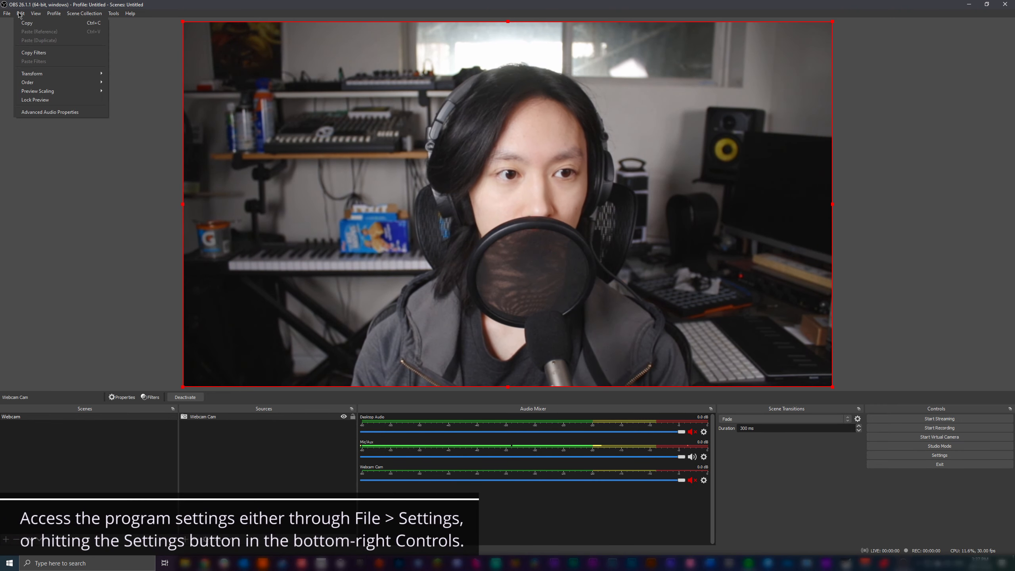
left_click(10, 47)
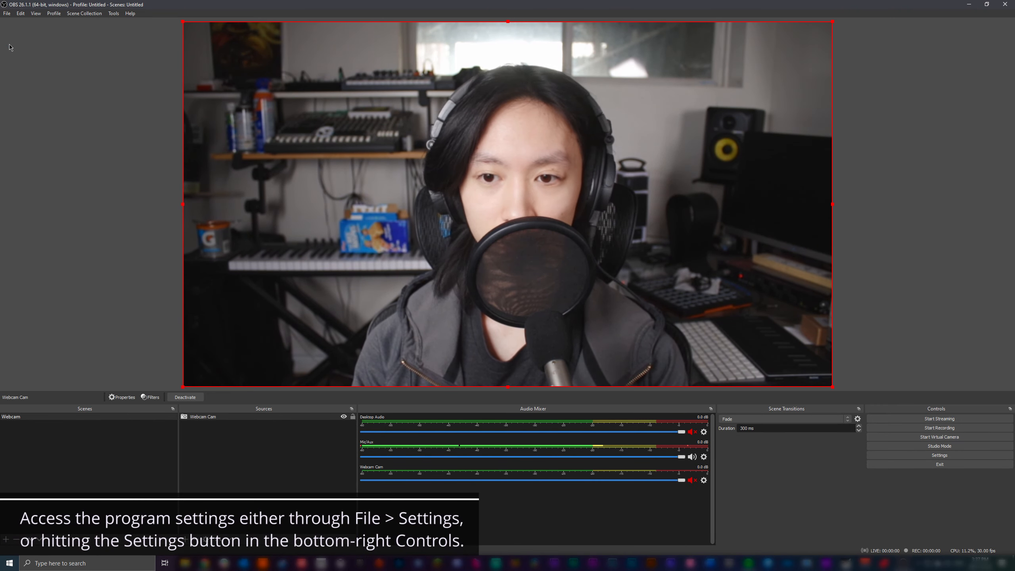
Step: Open the program settings and change the interface theme to Acri
left_click_drag(416, 136, 230, 121)
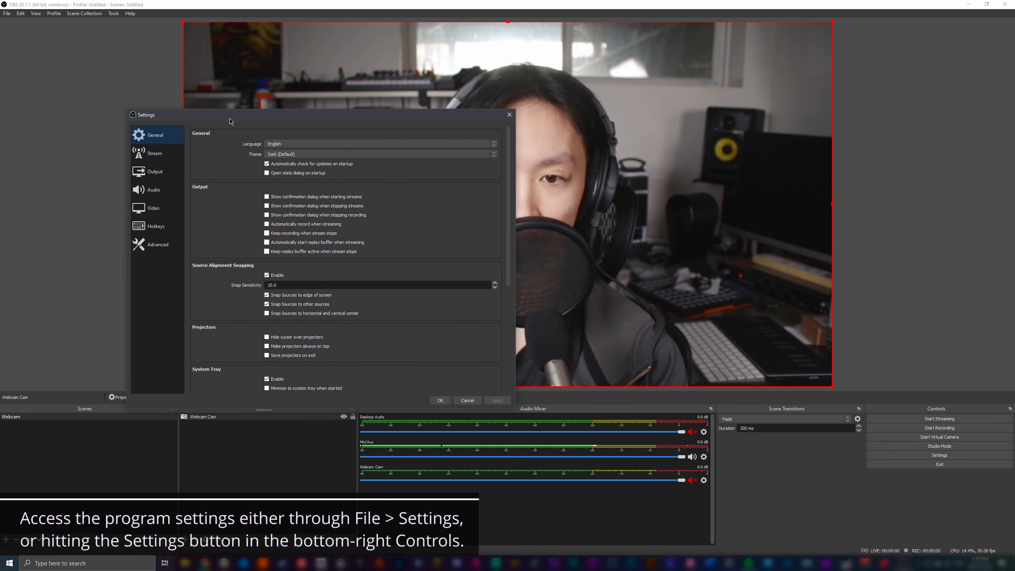
left_click(295, 155)
left_click(293, 160)
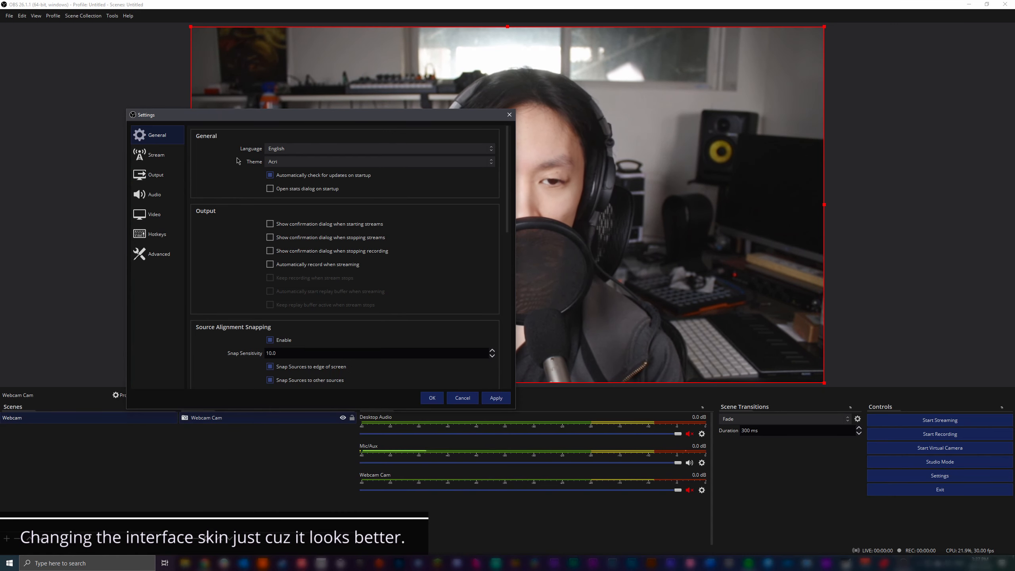
left_click_drag(241, 123, 242, 111)
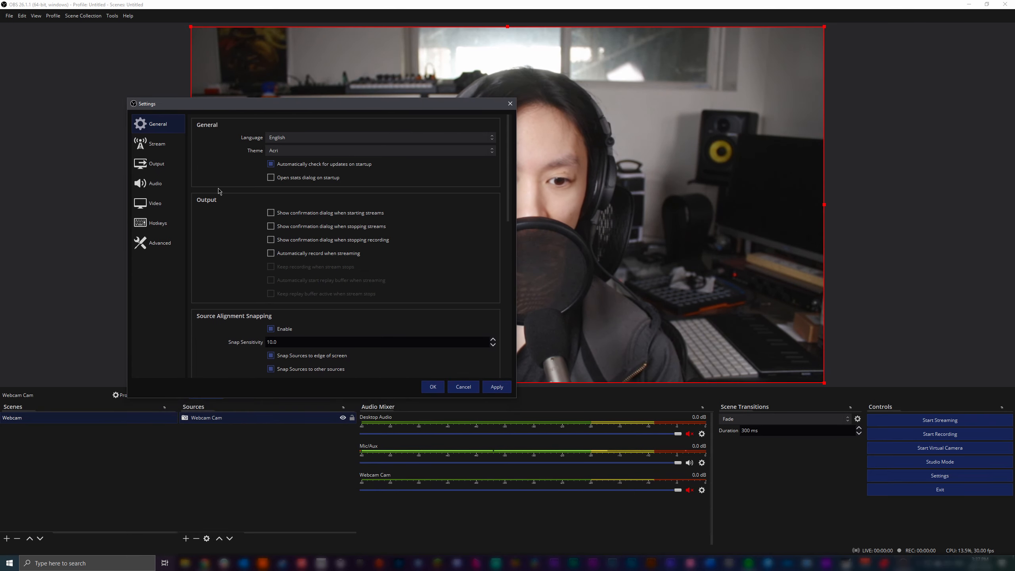
Step: Examine the resolution and frame rate settings and the advanced options for process priority, colour and recording
left_click(156, 204)
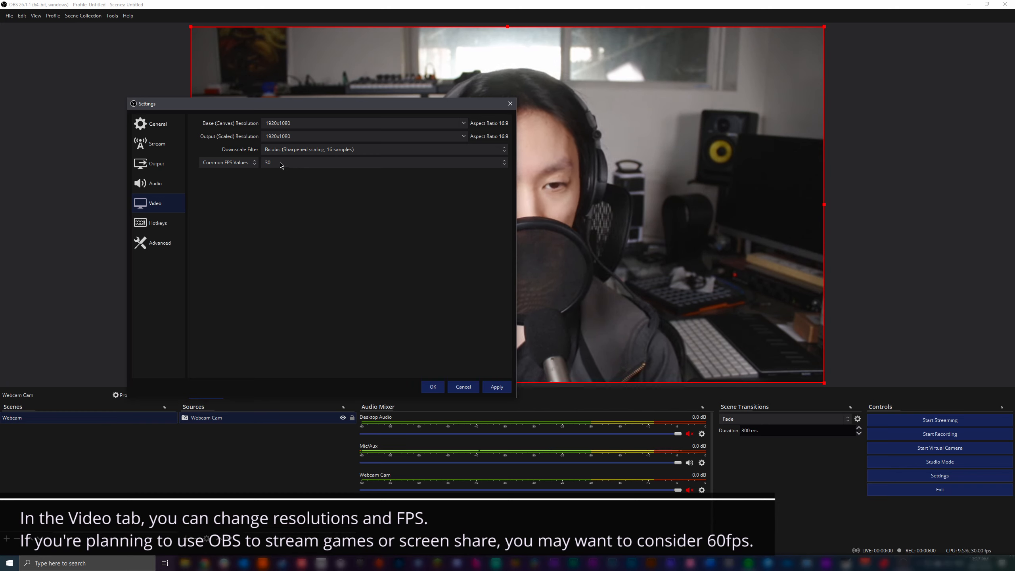
left_click(183, 181)
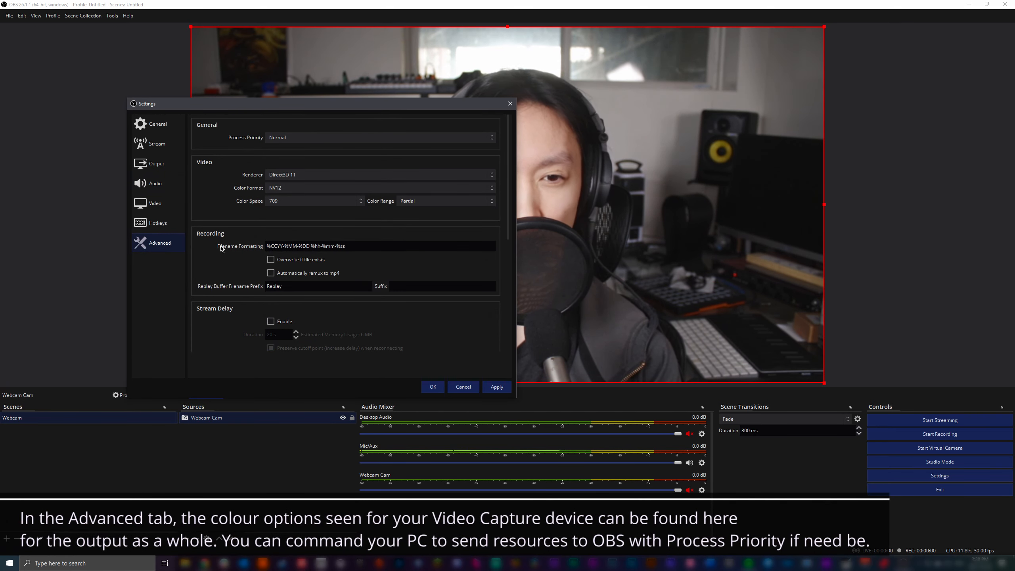
scroll(220, 249, "down", 8)
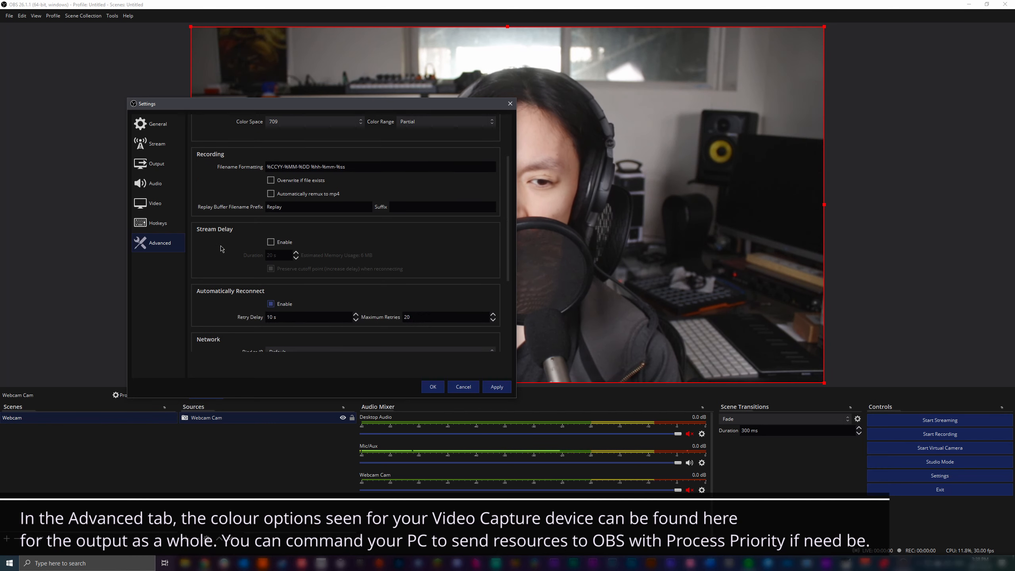
scroll(221, 249, "up", 8)
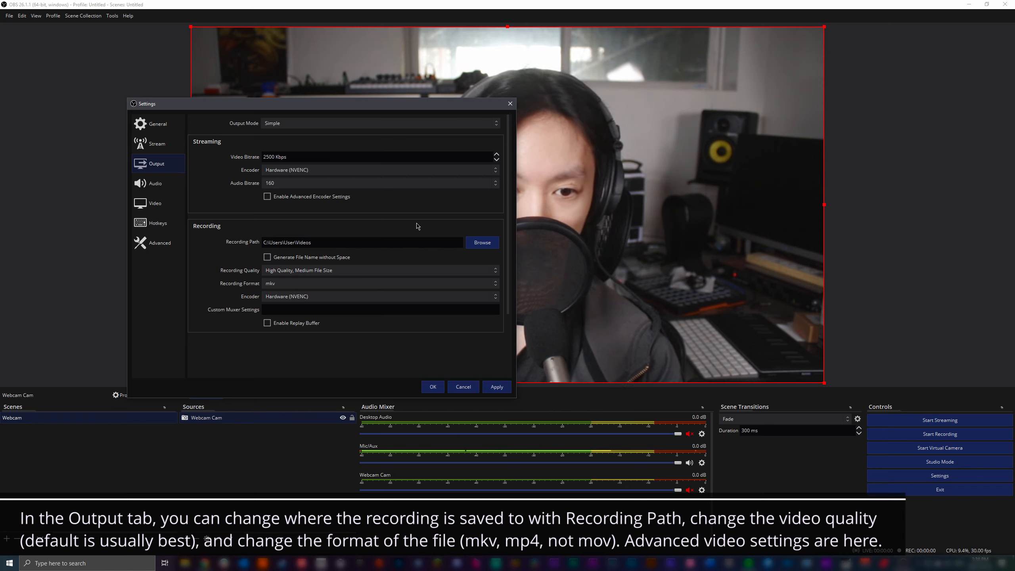
Step: Examine the recording path and the available recording quality and recording format options in the output settings
left_click(327, 271)
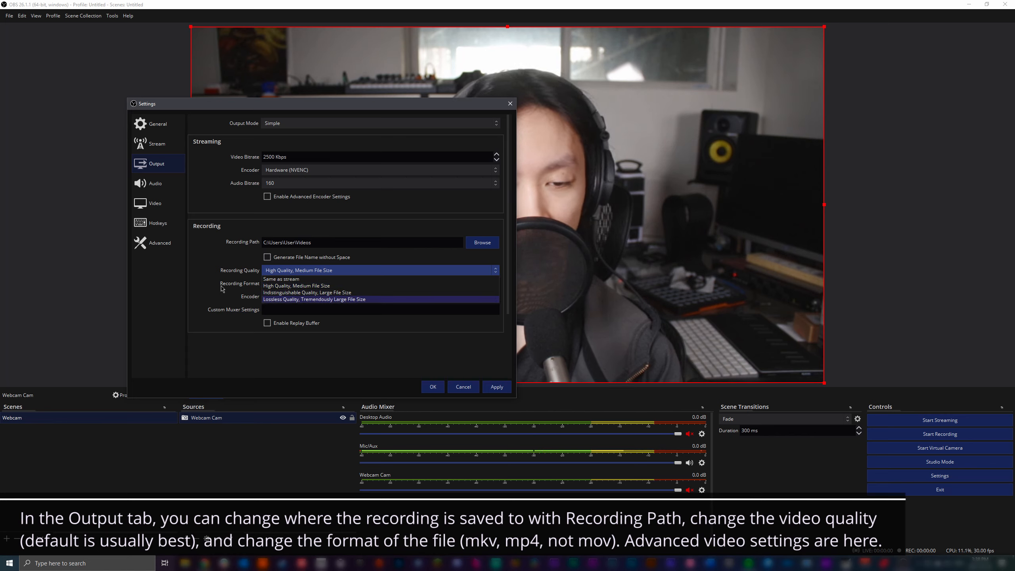
left_click(204, 268)
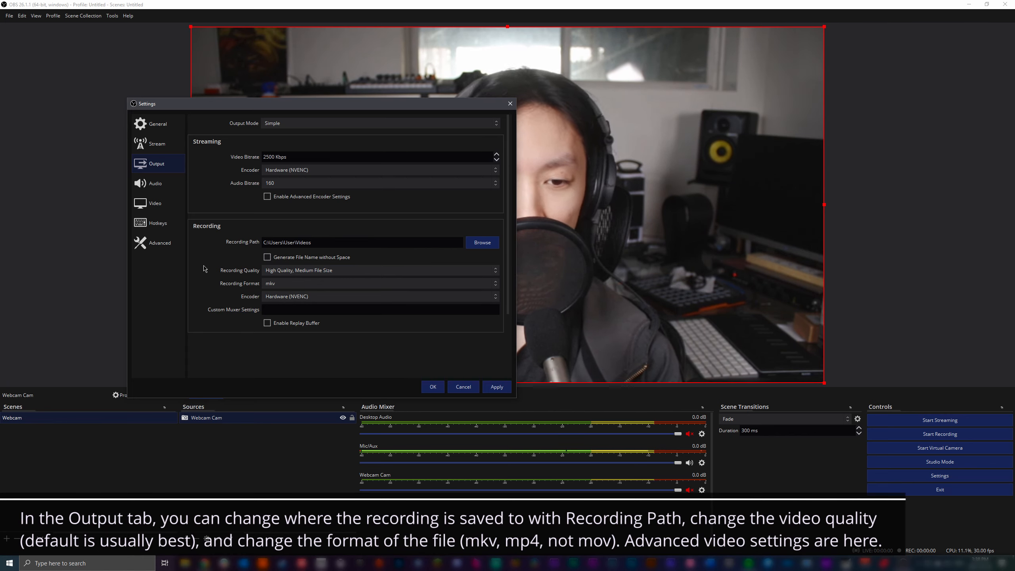
left_click(277, 287)
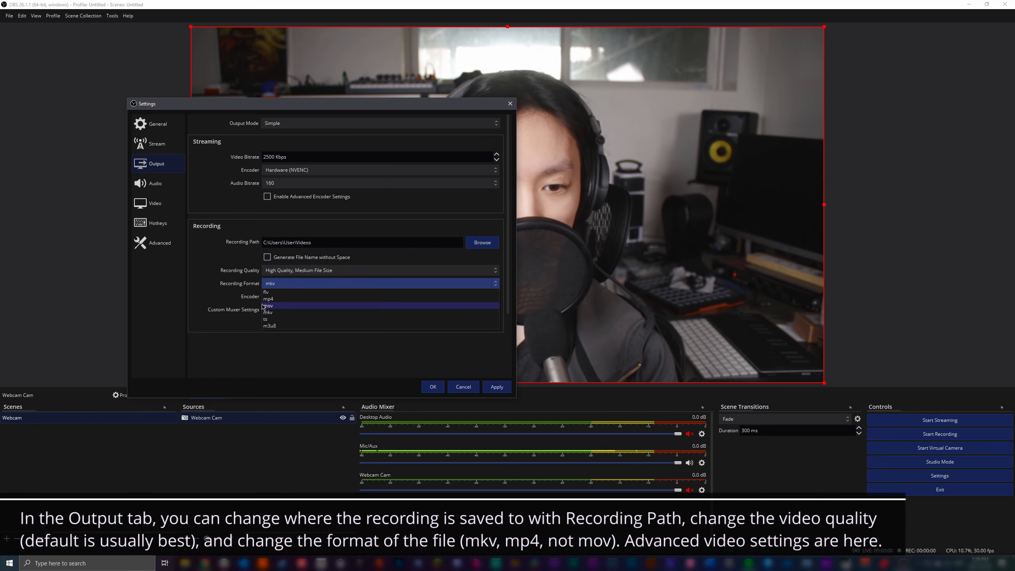
left_click(235, 286)
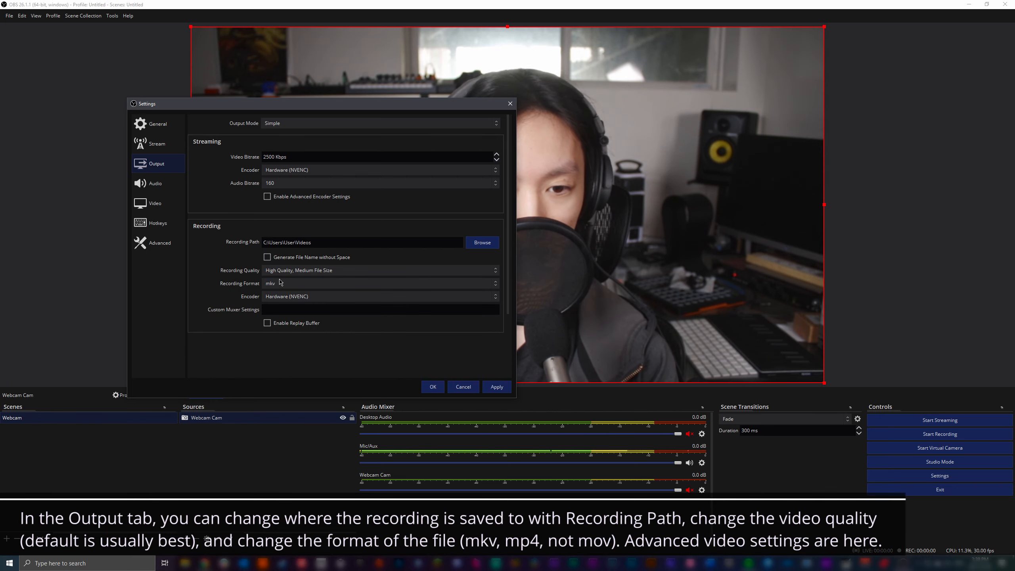
left_click(271, 285)
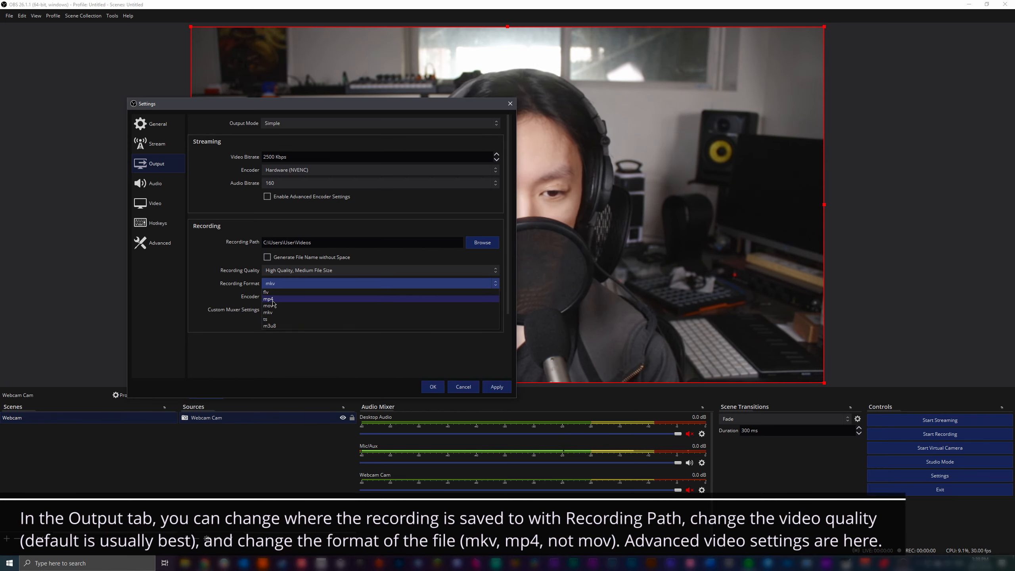
left_click(231, 295)
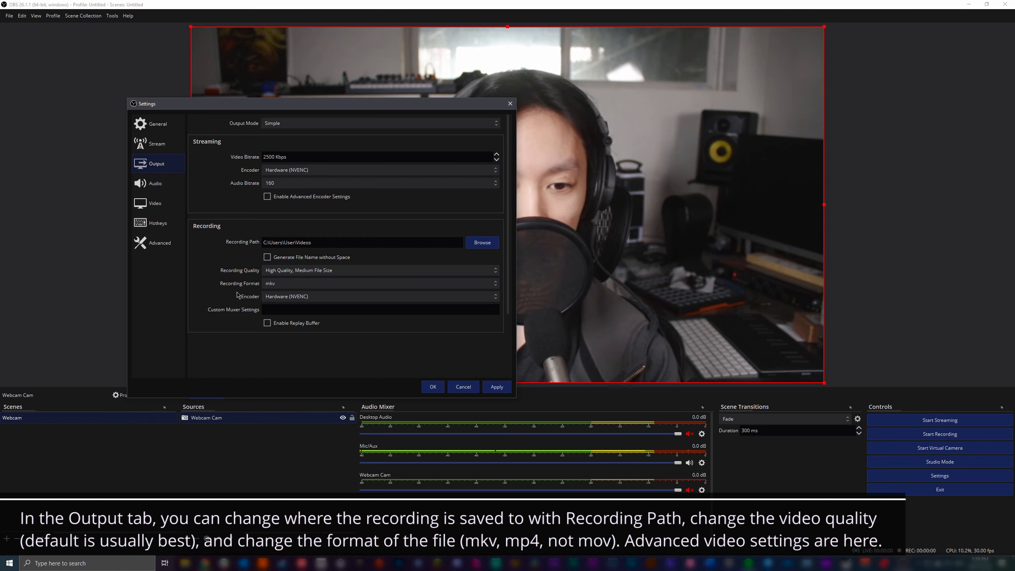
Step: Examine the recording encoder options and look over the video, hotkey and advanced settings again
left_click(267, 296)
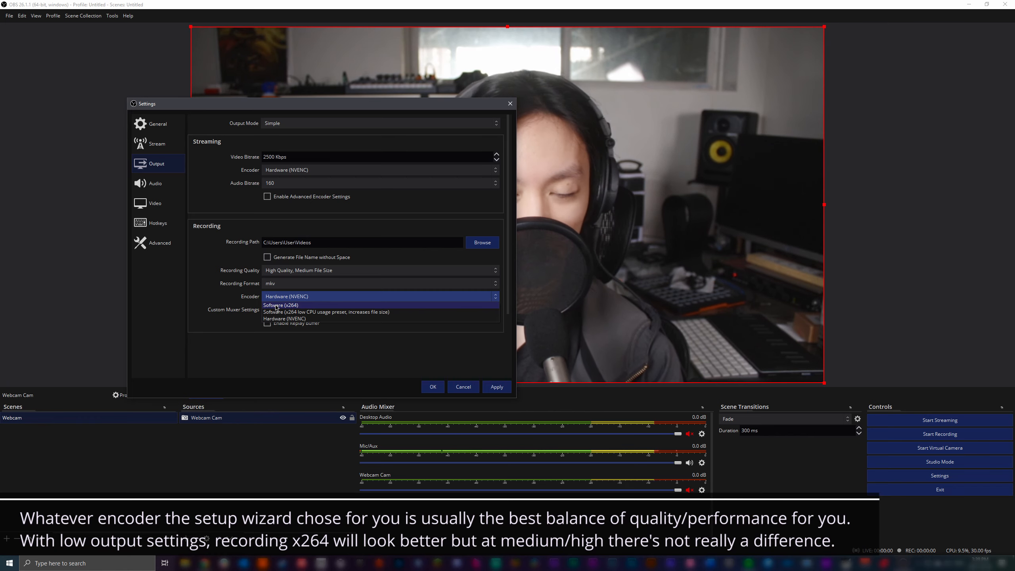
left_click(236, 295)
left_click(281, 298)
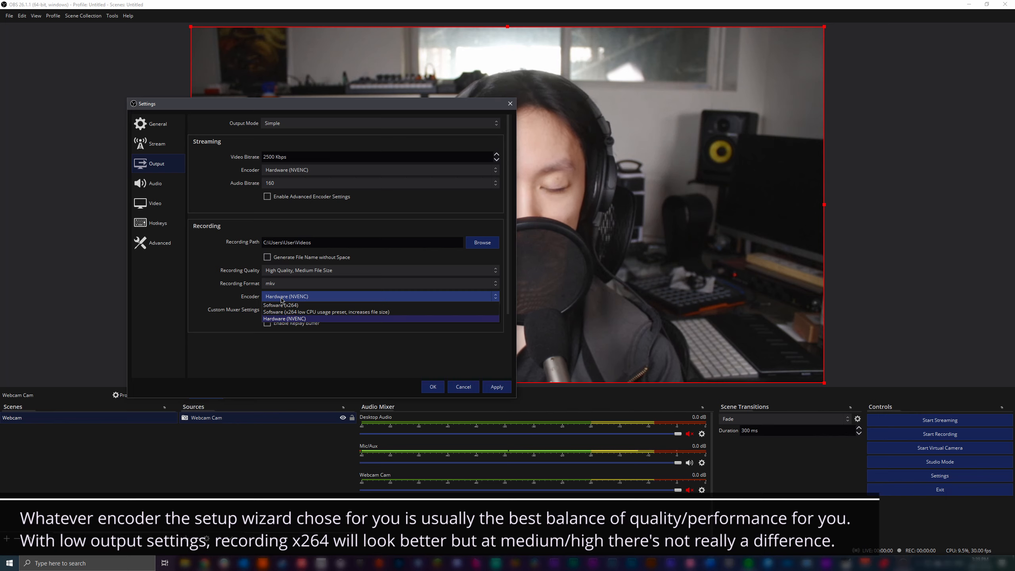
left_click(242, 295)
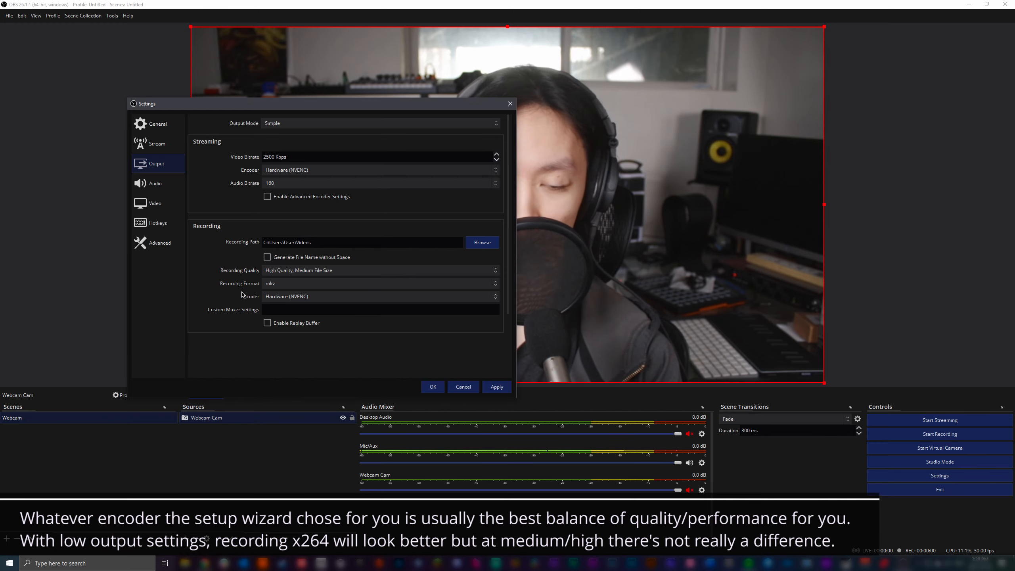
left_click(155, 204)
left_click(158, 223)
left_click(162, 240)
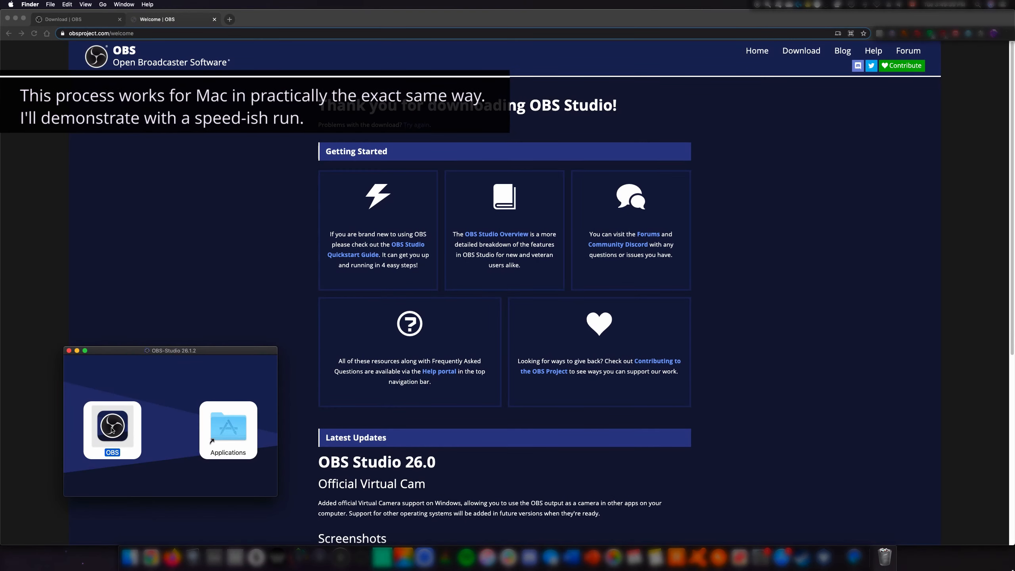
Step: Install OBS on the Mac by copying it into the Applications folder, and launch it
left_click_drag(112, 430, 230, 425)
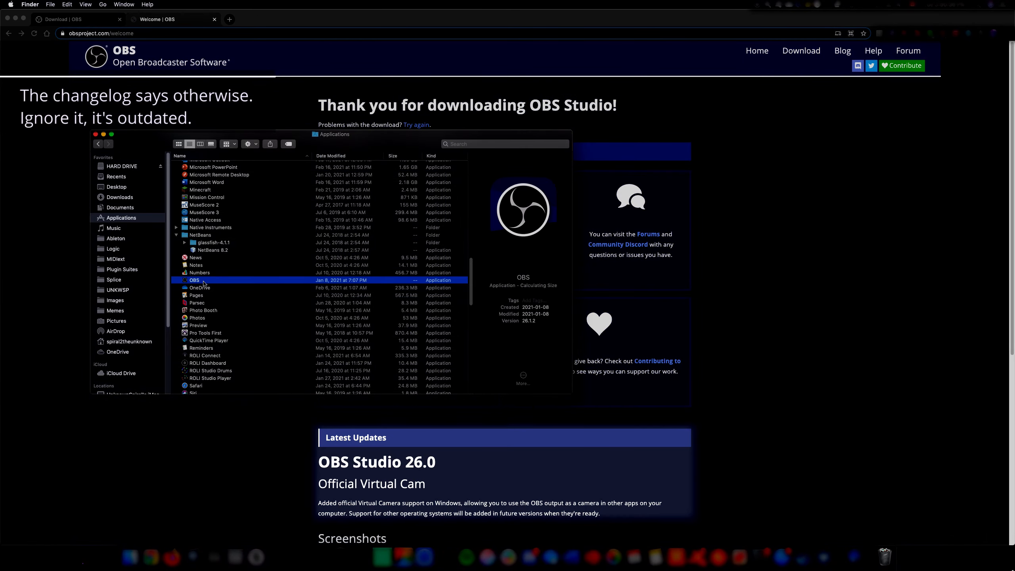
double_click(203, 281)
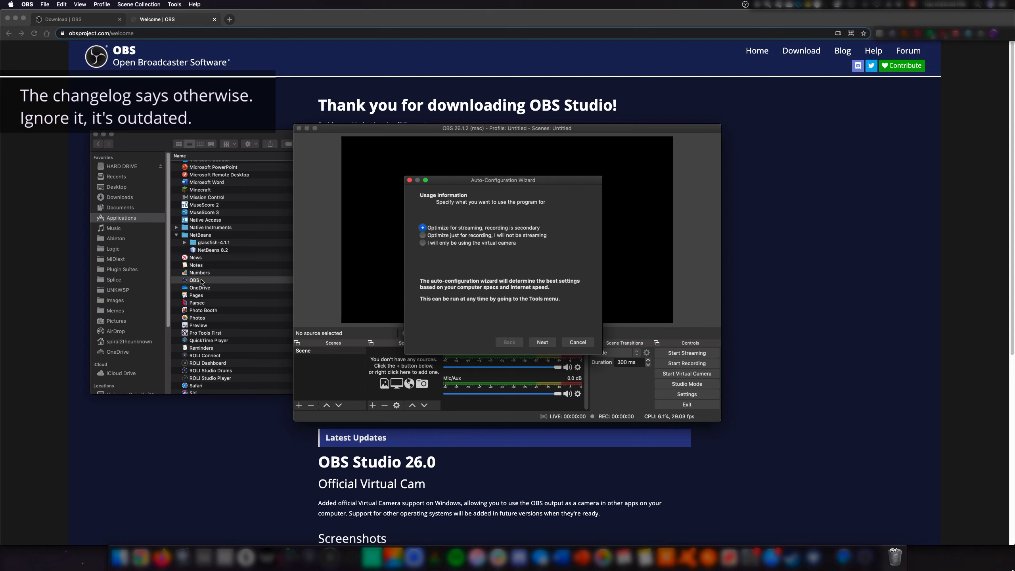
Step: Run the auto-configuration wizard optimized just for recording and apply the settings it determines
left_click(542, 342)
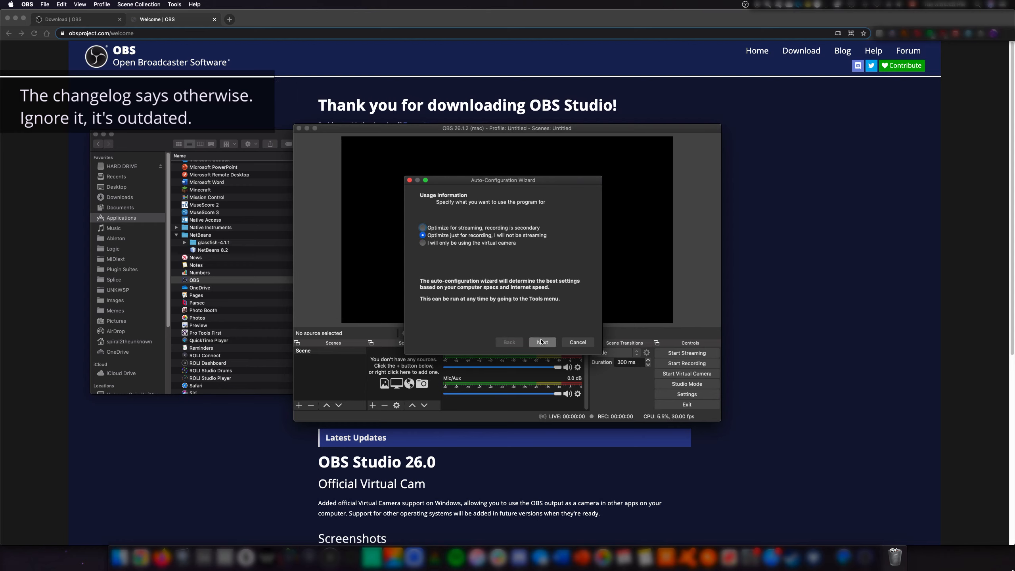
left_click(514, 241)
left_click(514, 256)
left_click(567, 343)
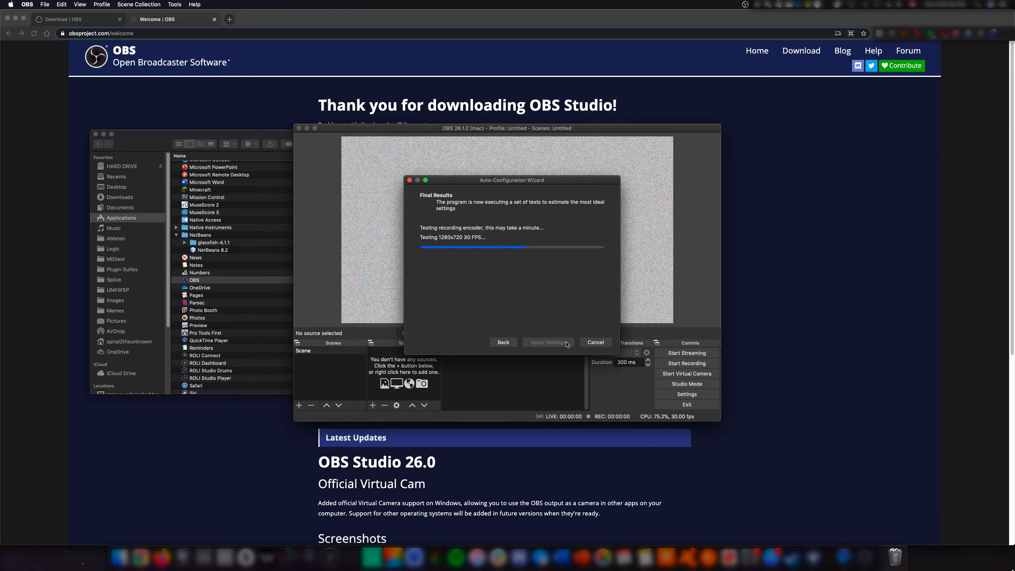
left_click(567, 344)
Step: Rename the default scene to "Webcam"
right_click(312, 353)
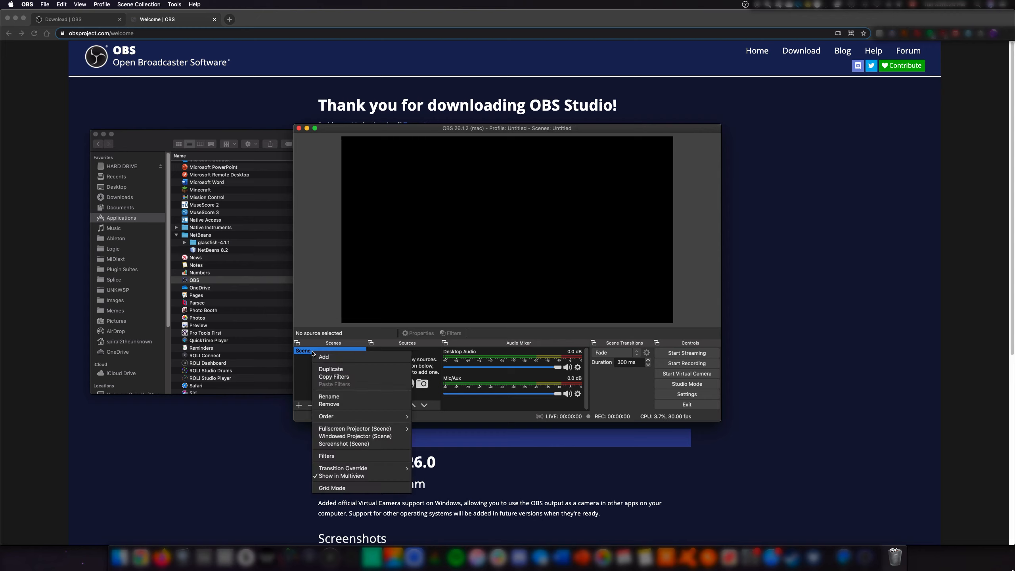
left_click(338, 396)
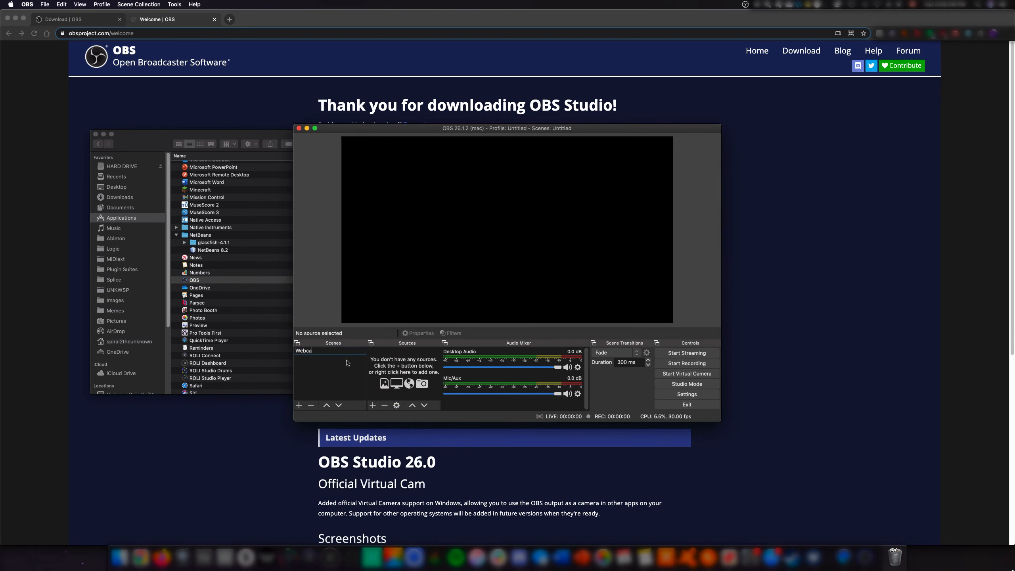
type("Webcam")
key("Return")
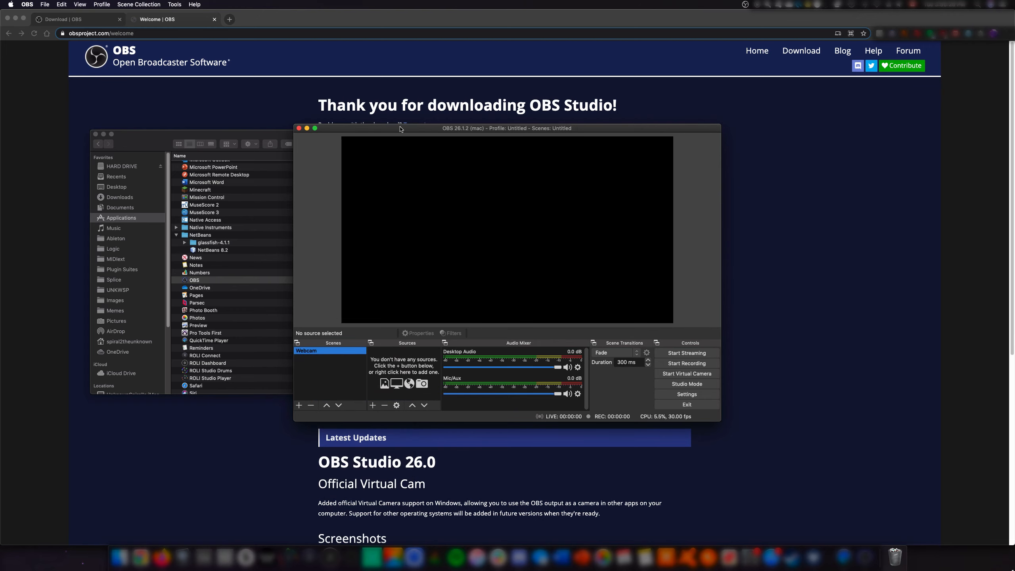
Step: Maximize the OBS window and add a Video Capture Device source named "Webcam Cam" to the scene
double_click(402, 129)
left_click(182, 531)
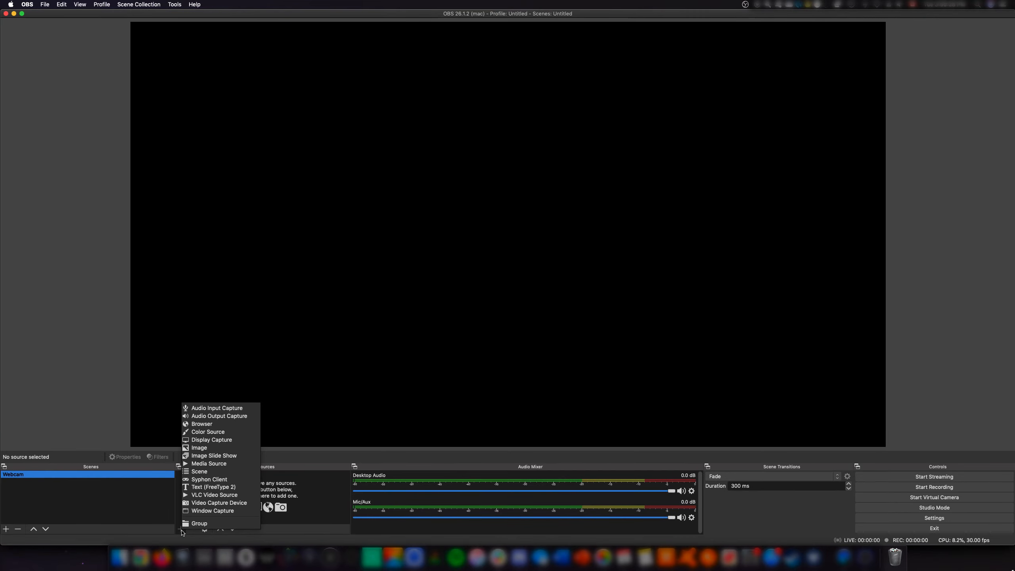
left_click(216, 503)
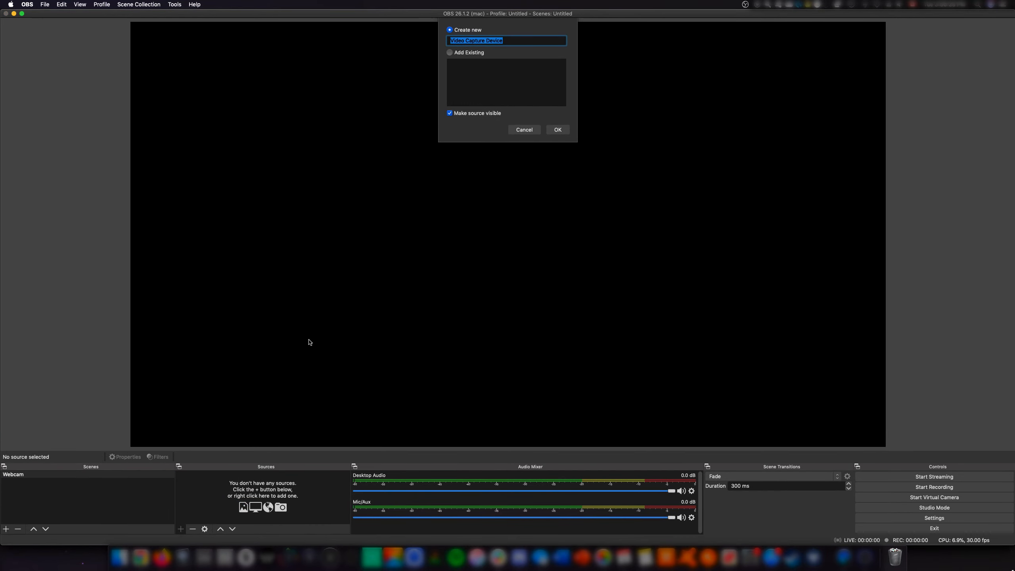
type("Webcam Cam")
key("Return")
Step: Set the source to FaceTime HD Camera (Built-in) with the 1280x720 preset, and scale it to fill the canvas
left_click(427, 317)
left_click(426, 321)
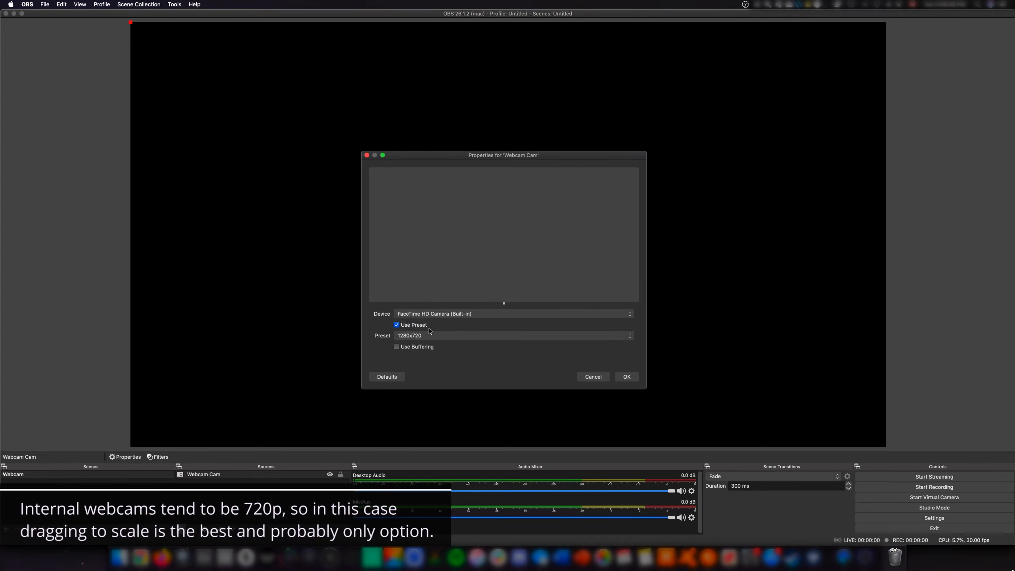
left_click(567, 178)
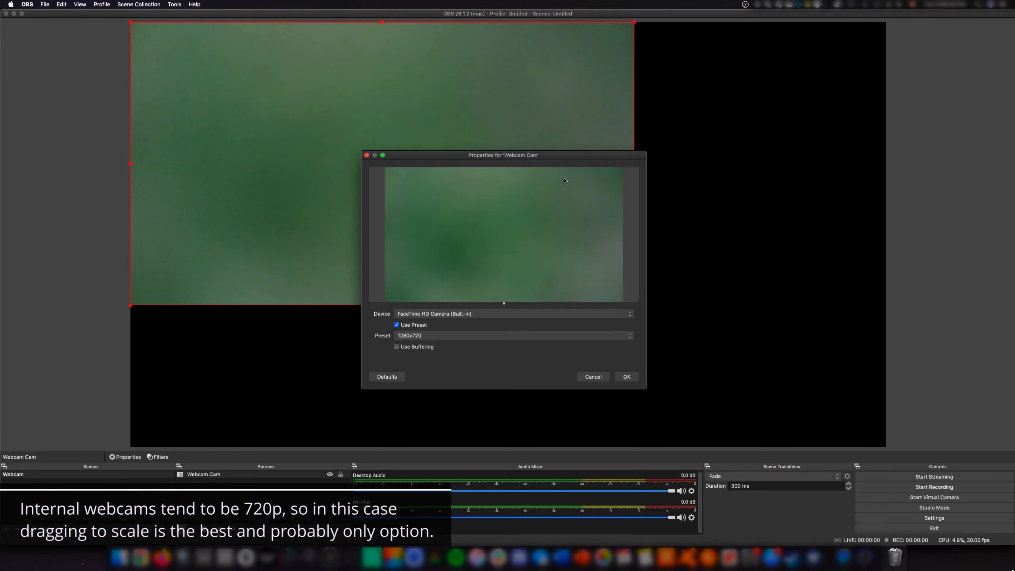
left_click(413, 335)
left_click(412, 335)
left_click(625, 377)
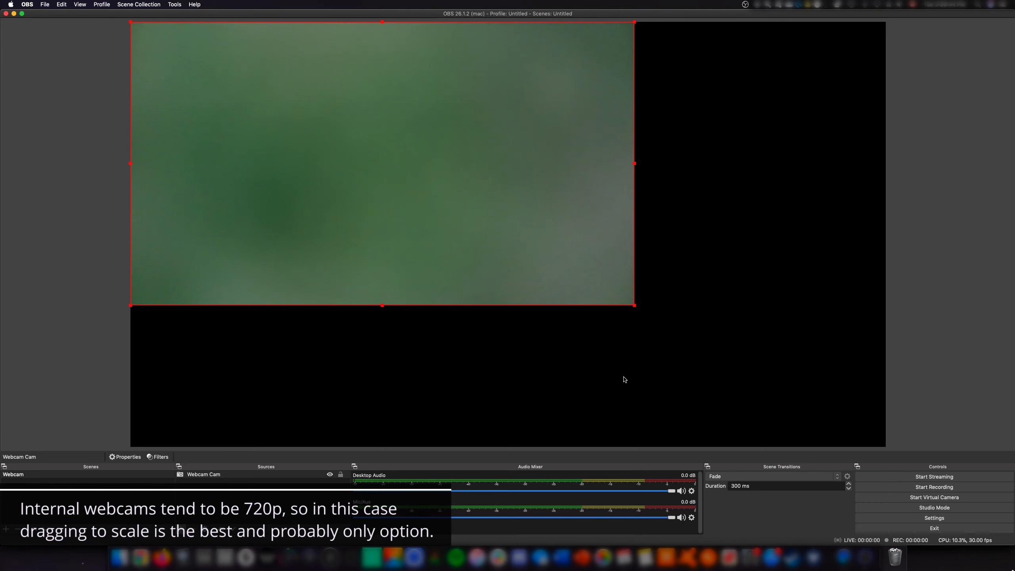
left_click_drag(635, 305, 869, 445)
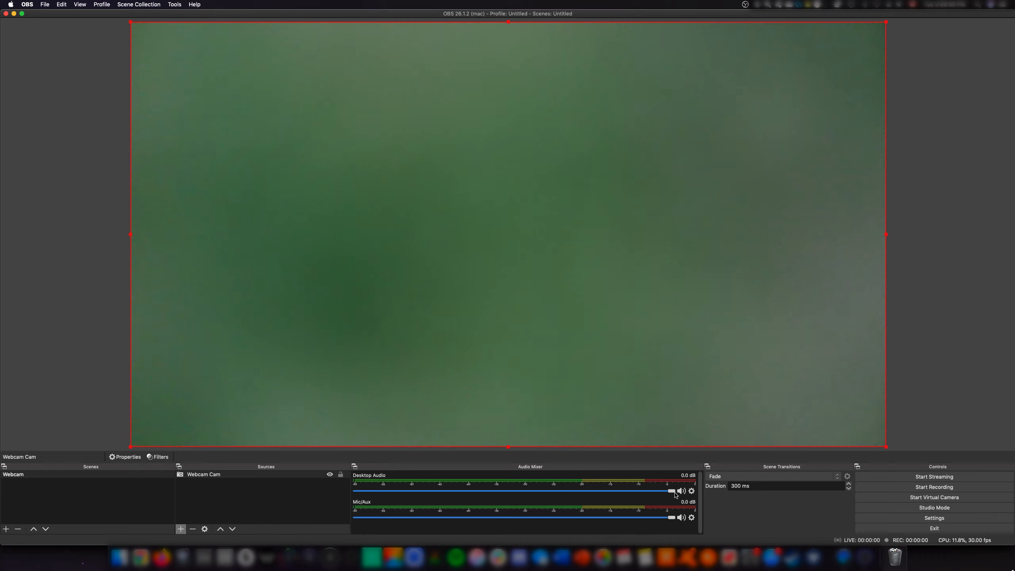
Step: Mute Desktop Audio and add a Limiter filter to the Mic/Aux audio track
left_click(692, 519)
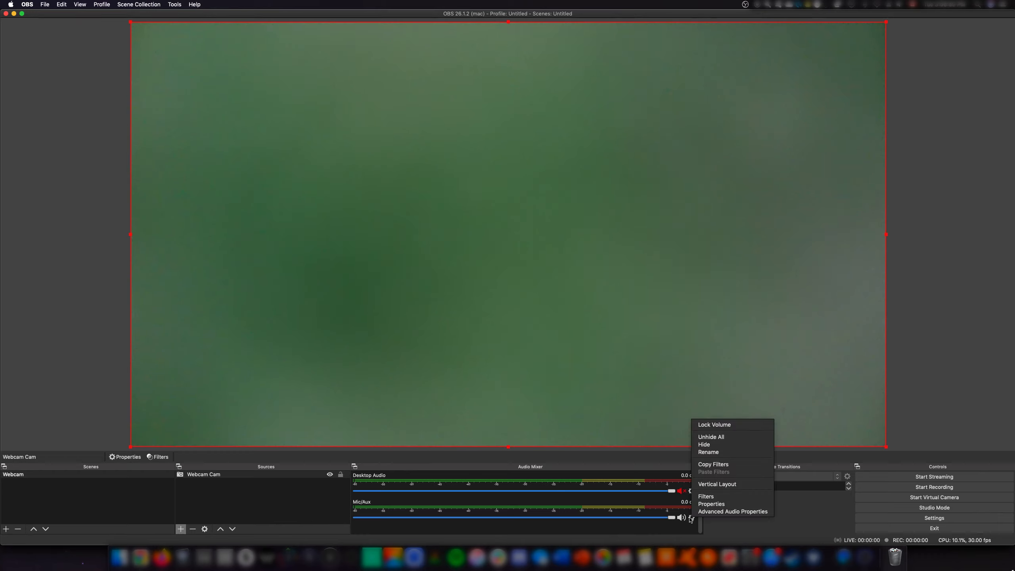
left_click(714, 499)
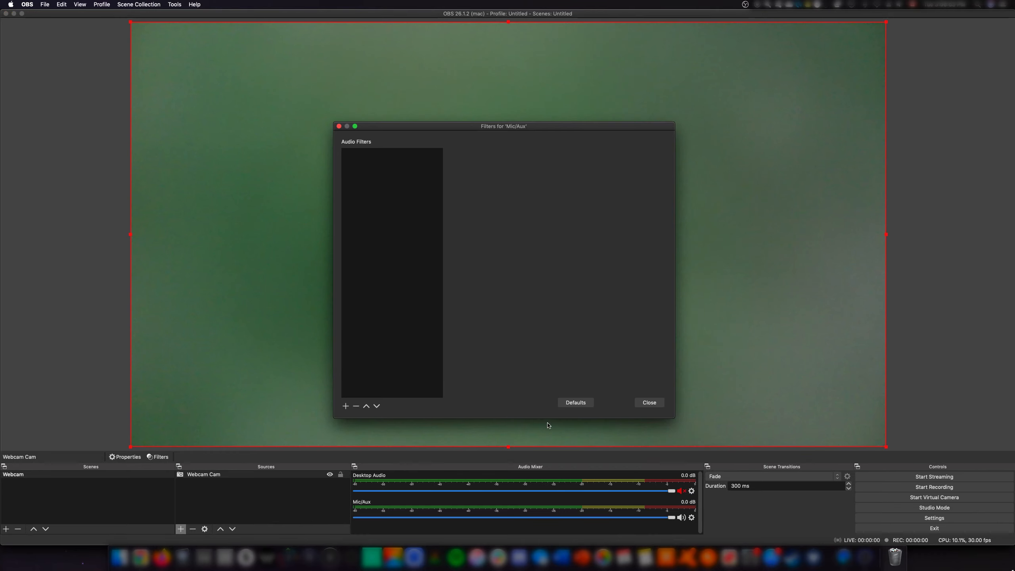
left_click(346, 407)
left_click(375, 443)
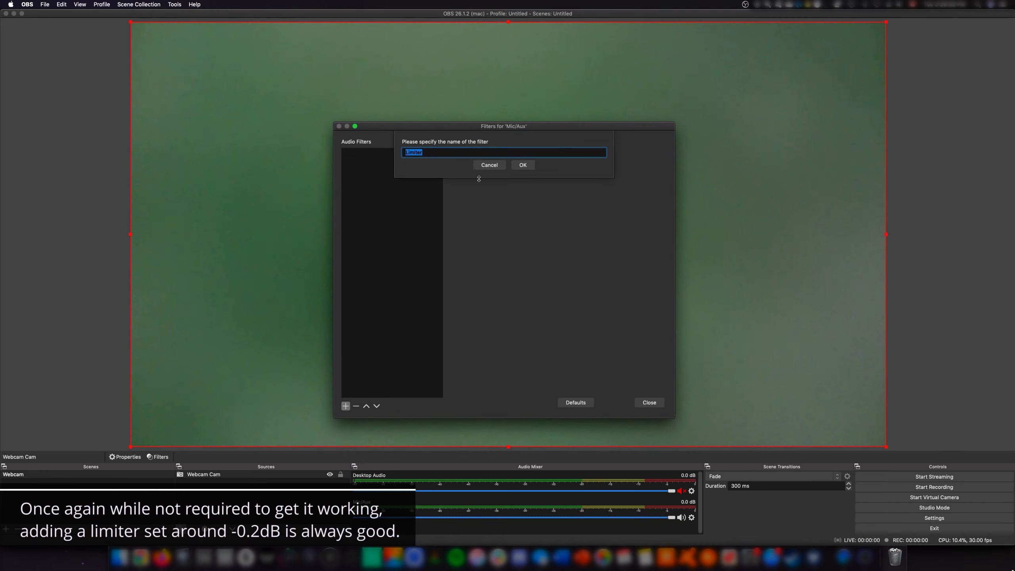
left_click(523, 151)
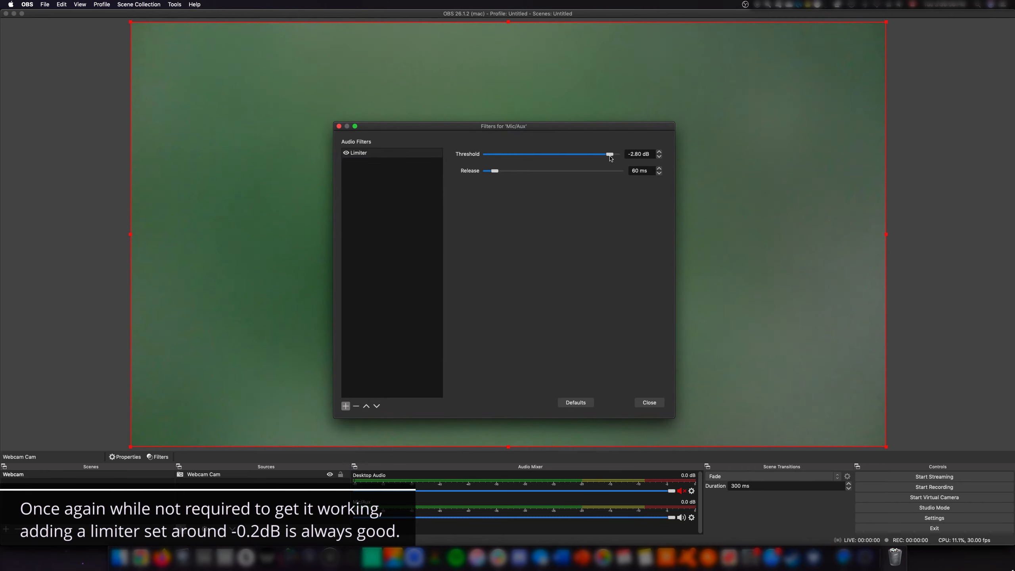